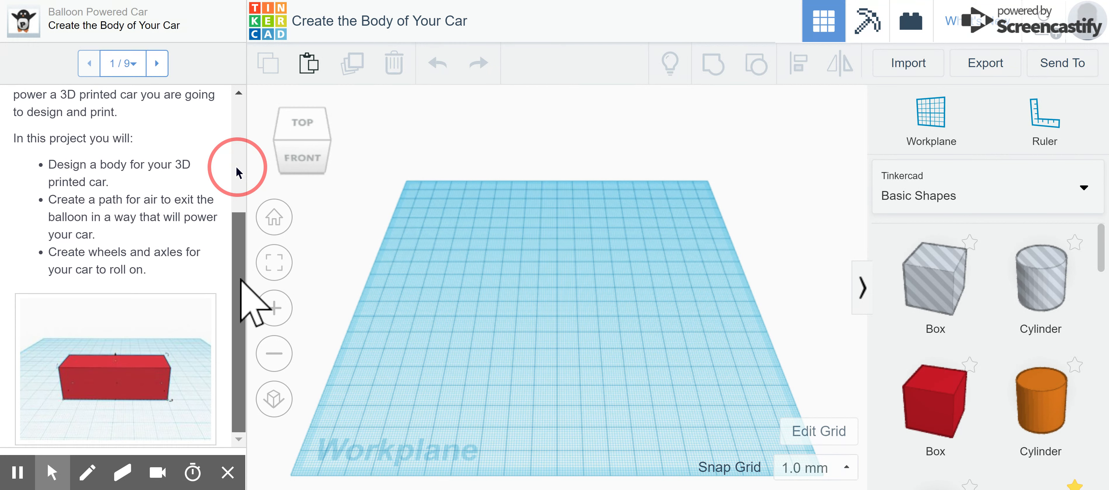
- Place a solid red box on the workplane and set its left-to-right size to 60 mm for the car body
click(239, 289)
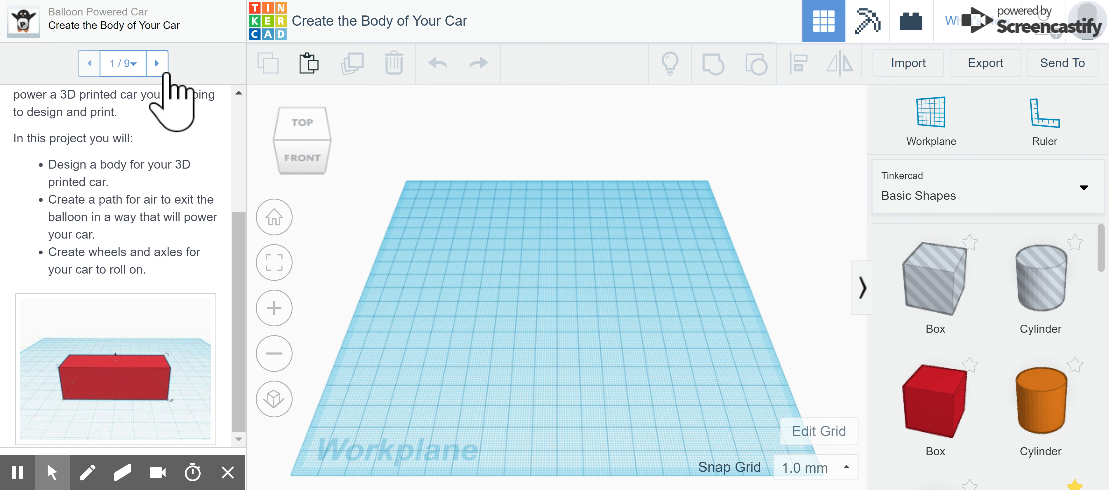
click(164, 62)
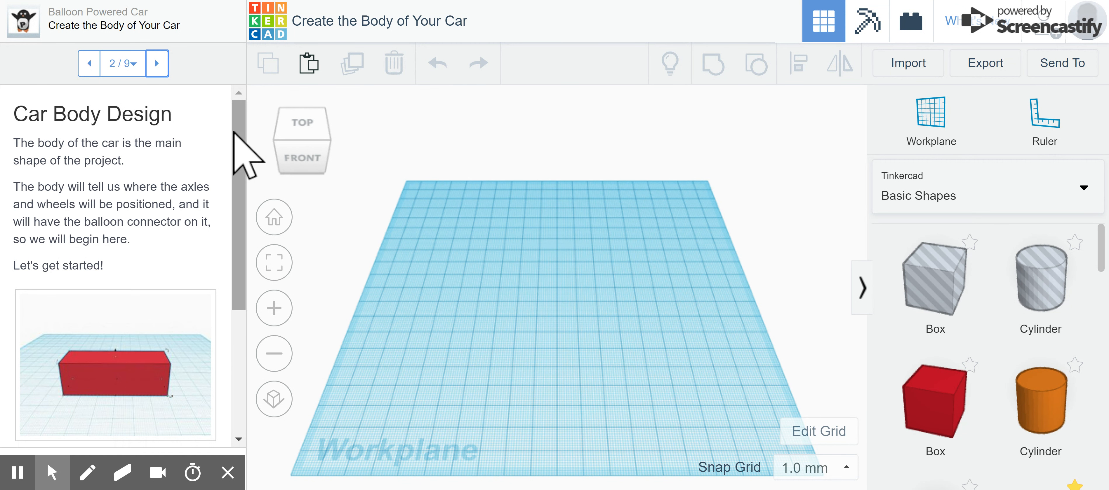
drag(239, 129, 241, 321)
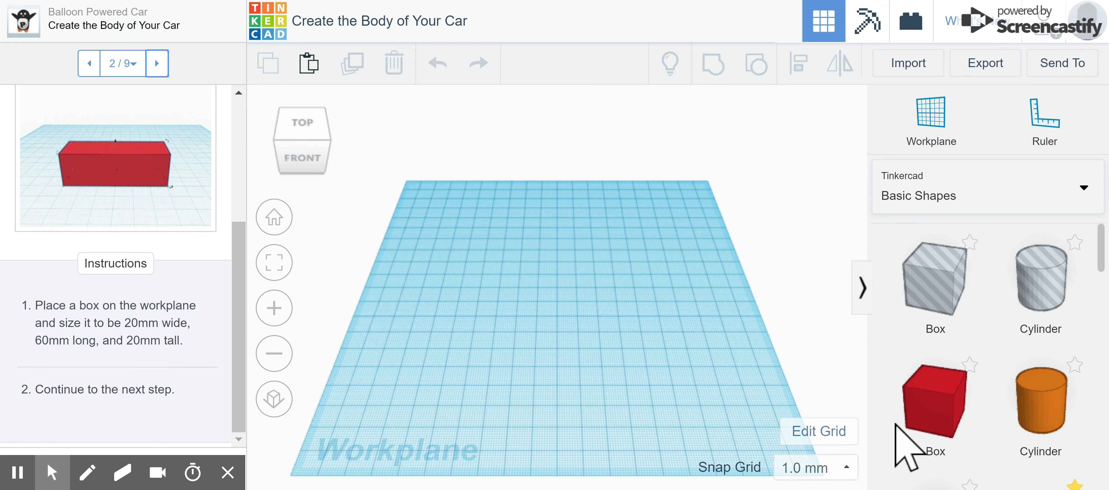
drag(934, 437, 456, 305)
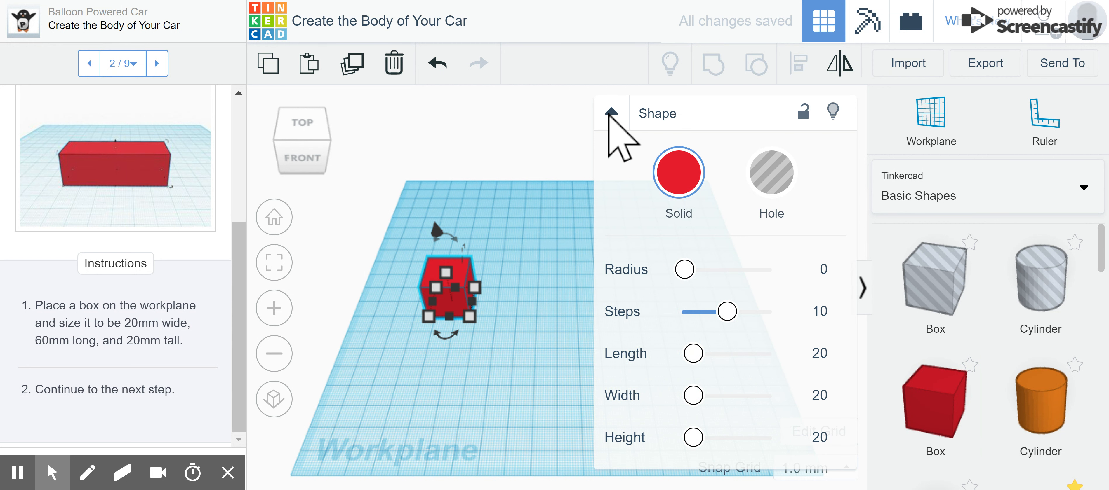
click(612, 113)
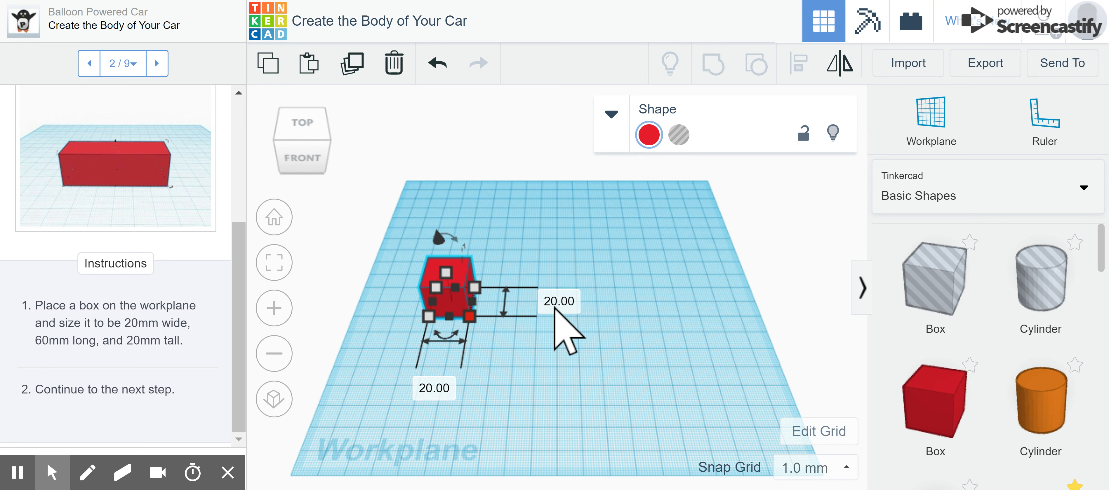
click(433, 388)
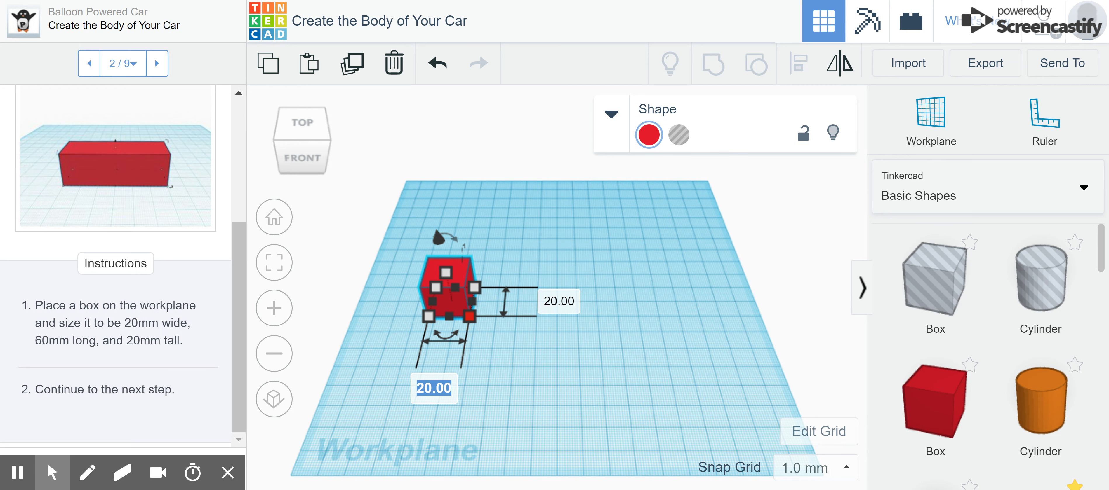
text(60)
key(Return)
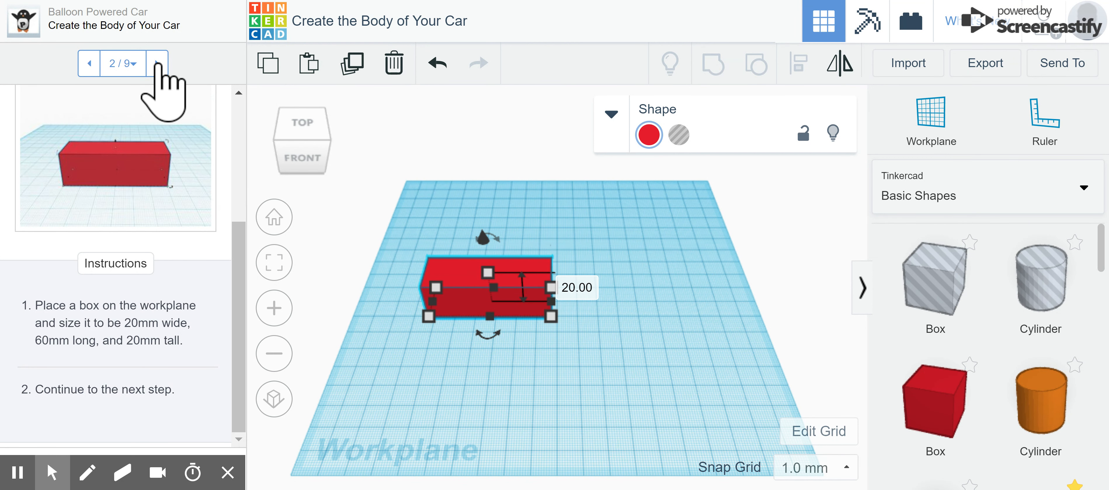
- Proceed to lesson step 3 and place a cylinder hole on the workplane to the right of the red box
click(157, 64)
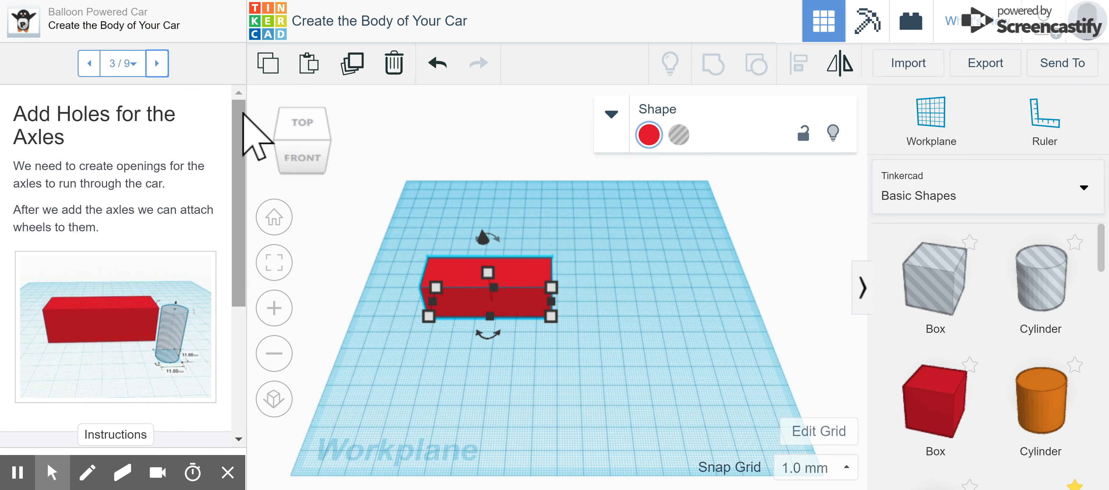
click(243, 114)
drag(242, 113, 248, 183)
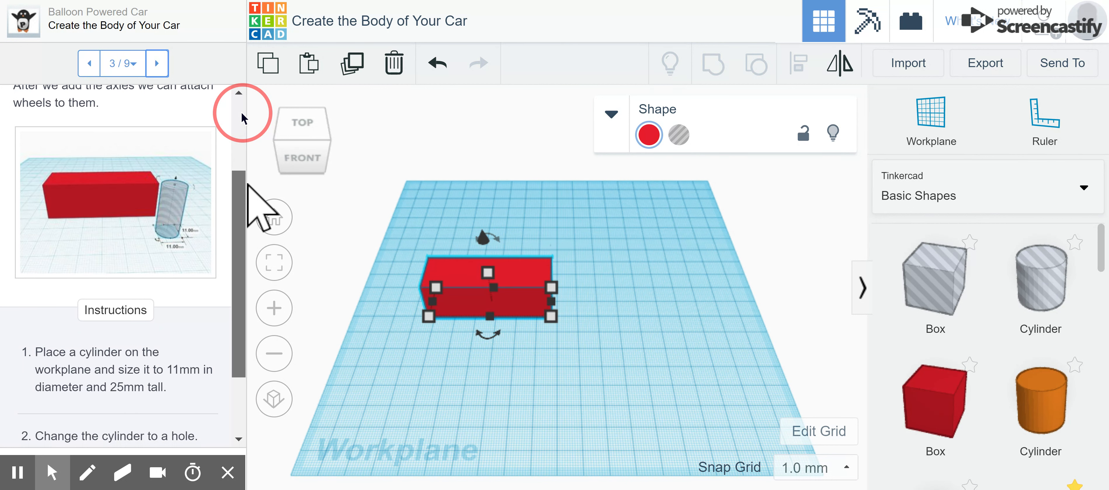
drag(248, 184, 242, 224)
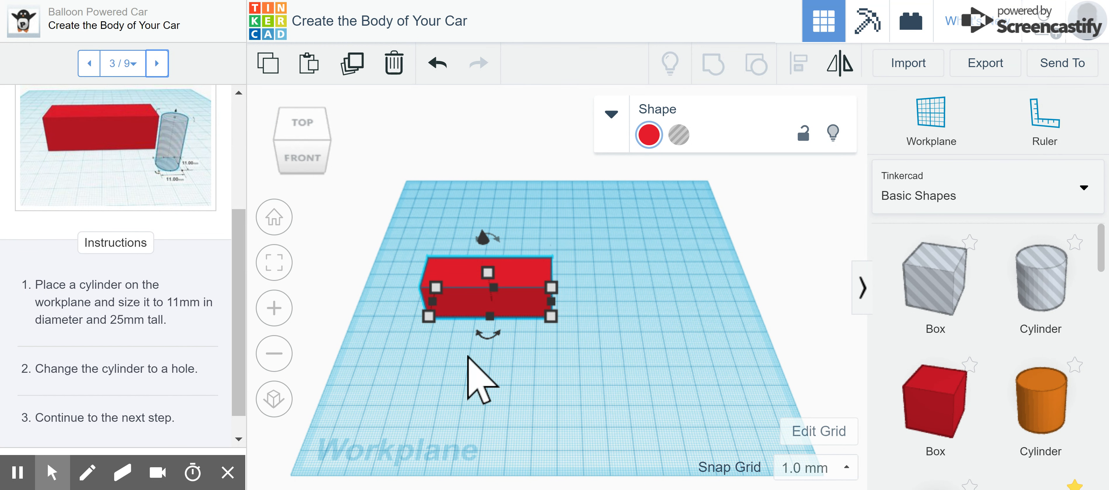
click(1042, 297)
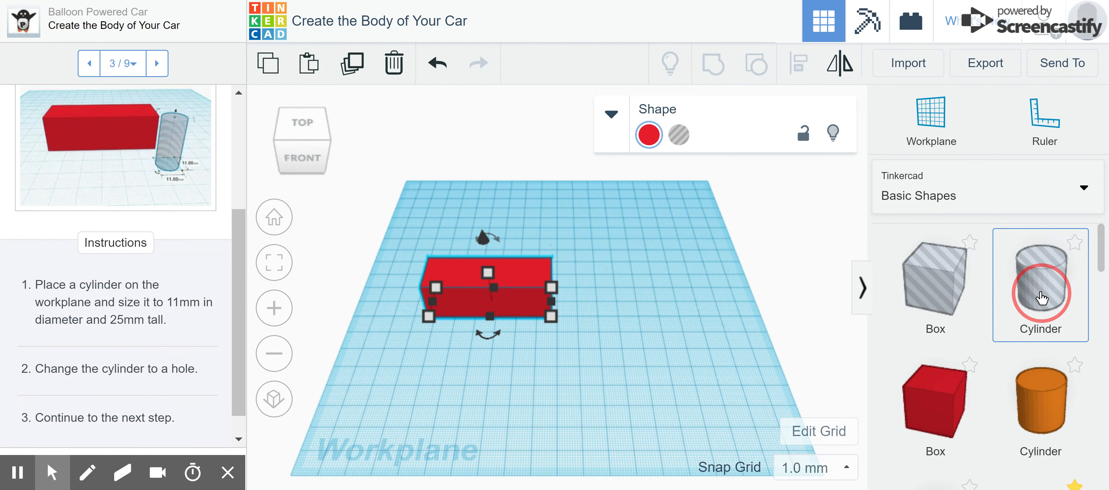
drag(1041, 293, 646, 331)
- Set the cylinder hole's base dimensions to 5 mm by 5 mm
mouse_move(663, 330)
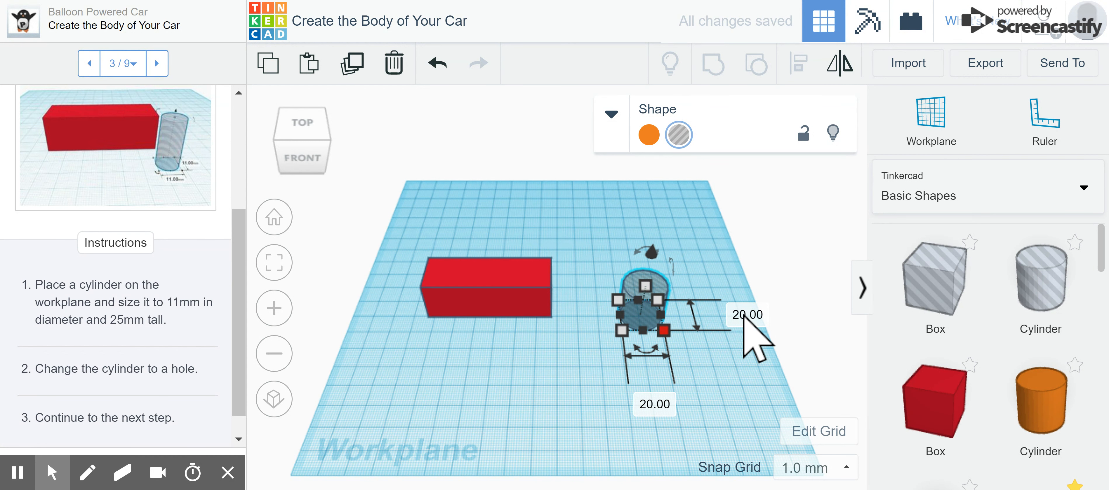
click(744, 315)
click(654, 404)
text(5)
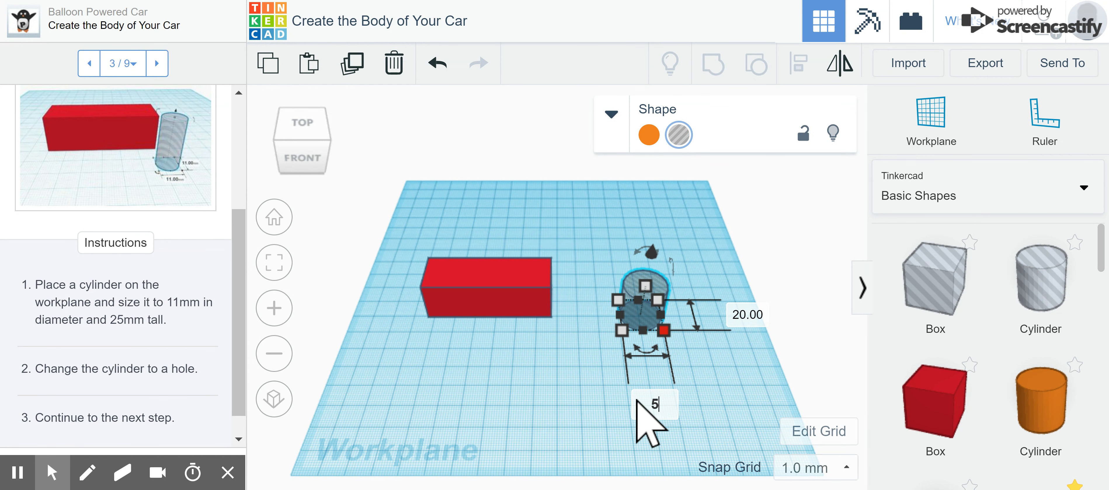
click(587, 403)
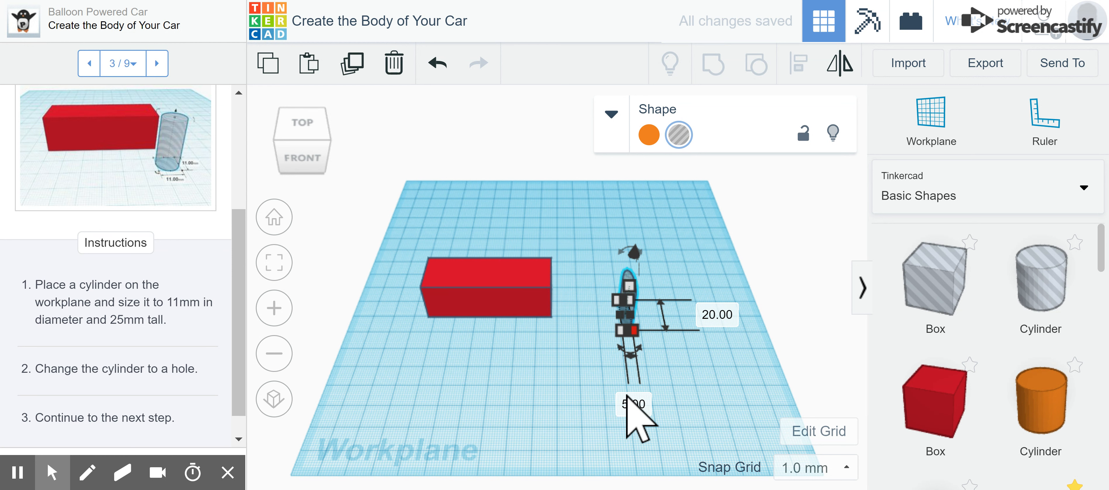
click(717, 315)
text(5)
click(723, 400)
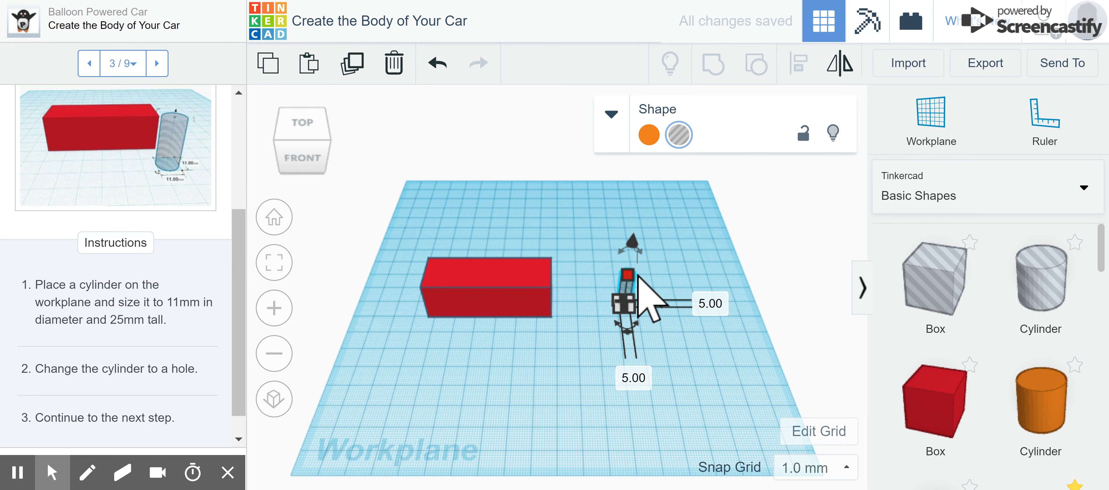
- Set the cylinder hole's height to 25 mm
mouse_move(632, 274)
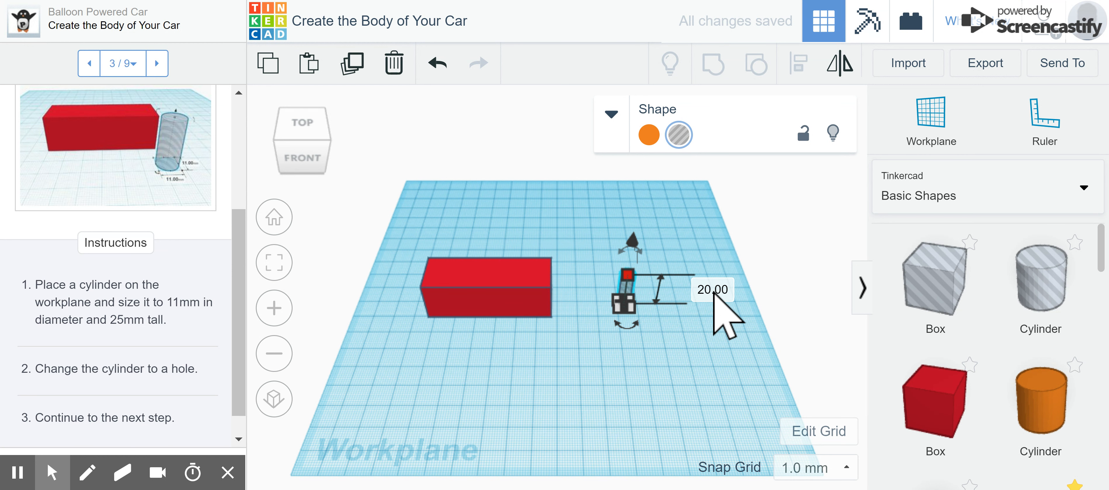
click(714, 291)
text(25)
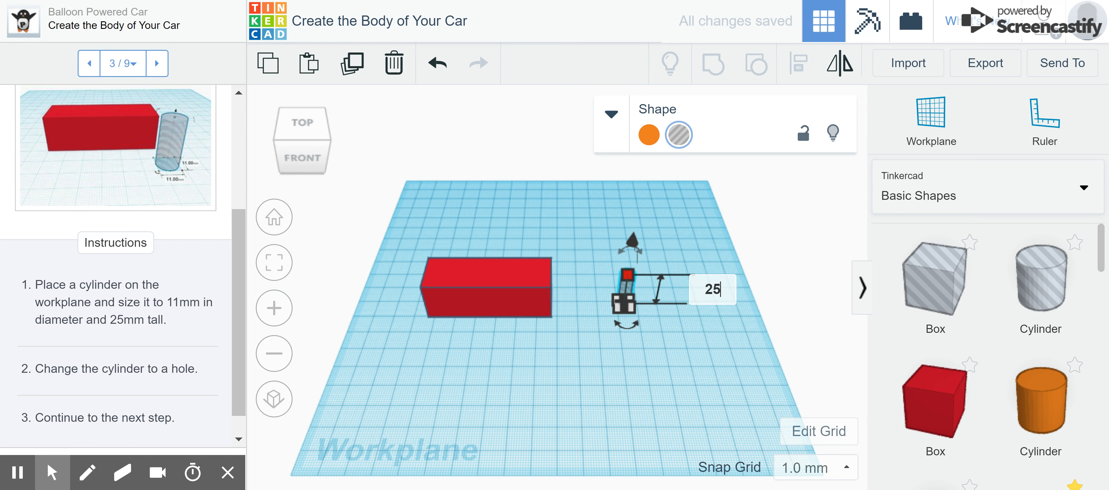
key(Return)
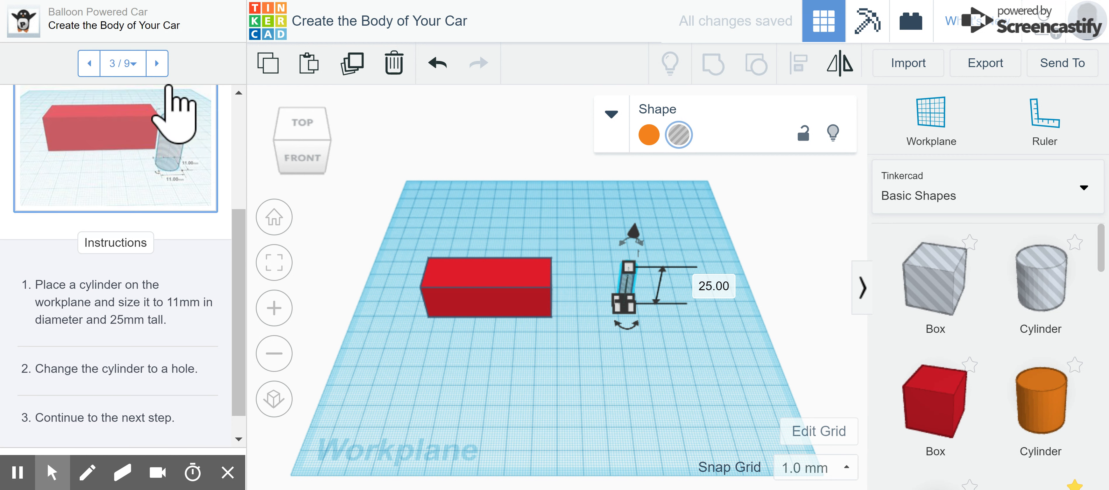
- Advance to lesson step 6, then copy the cylinder hole and move the copy to its right so the pair spans about 41 mm
click(157, 63)
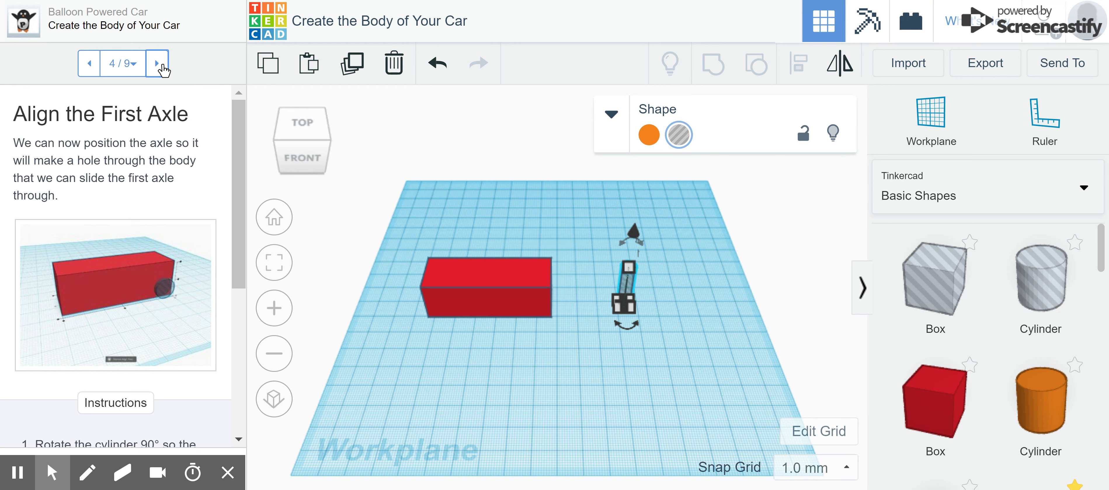
click(157, 63)
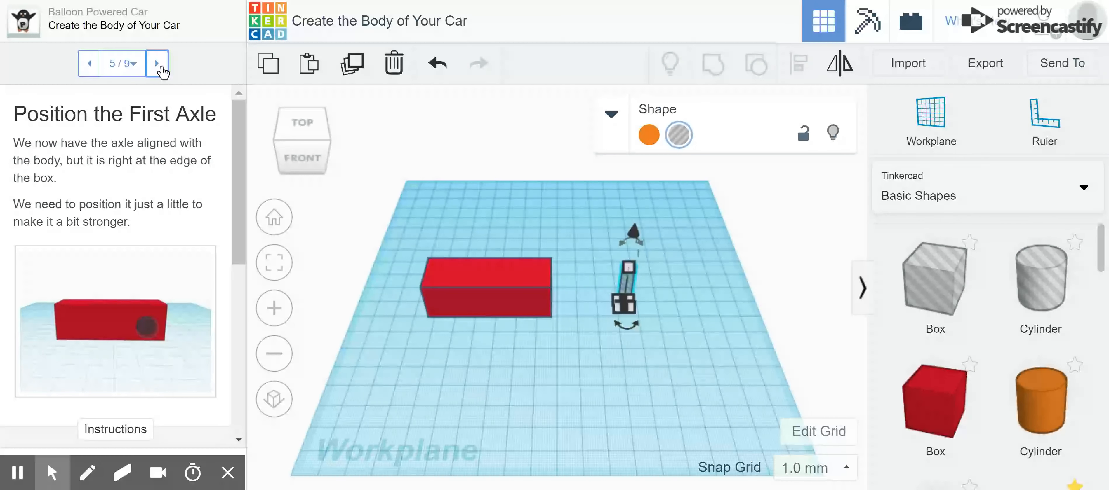
click(157, 63)
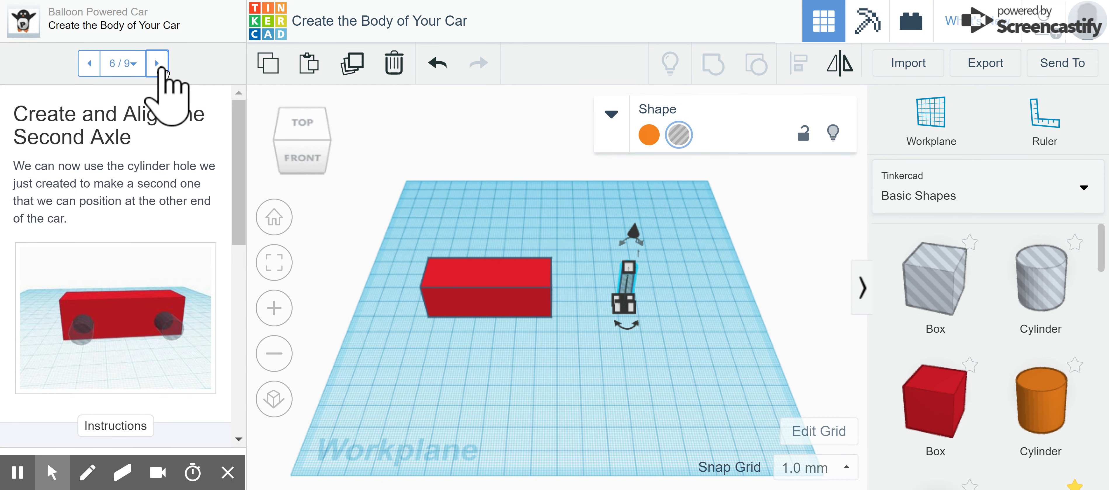
click(240, 121)
drag(240, 122, 238, 190)
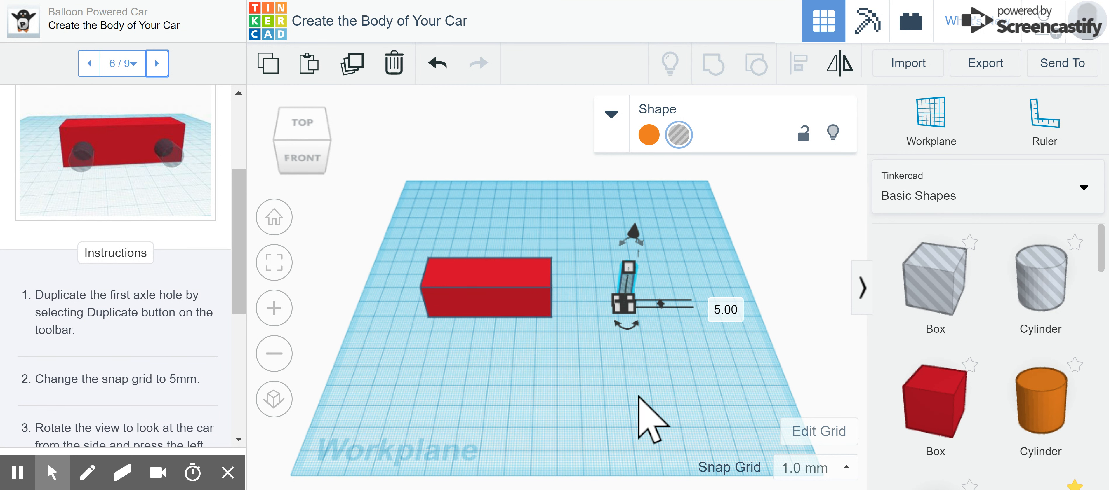
key(ctrl+v)
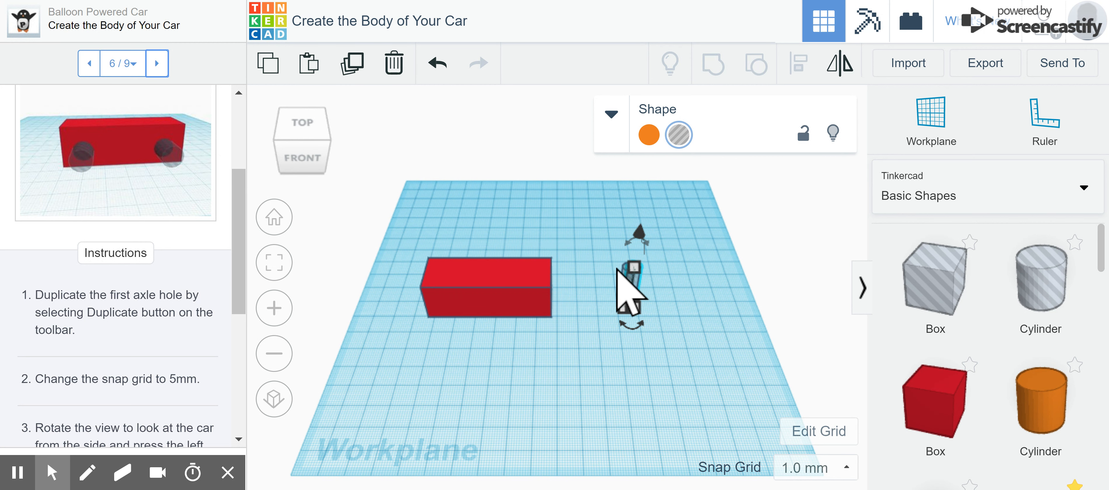
drag(628, 275, 707, 284)
- Align the two cylinder holes with each other front to back
drag(601, 244, 758, 321)
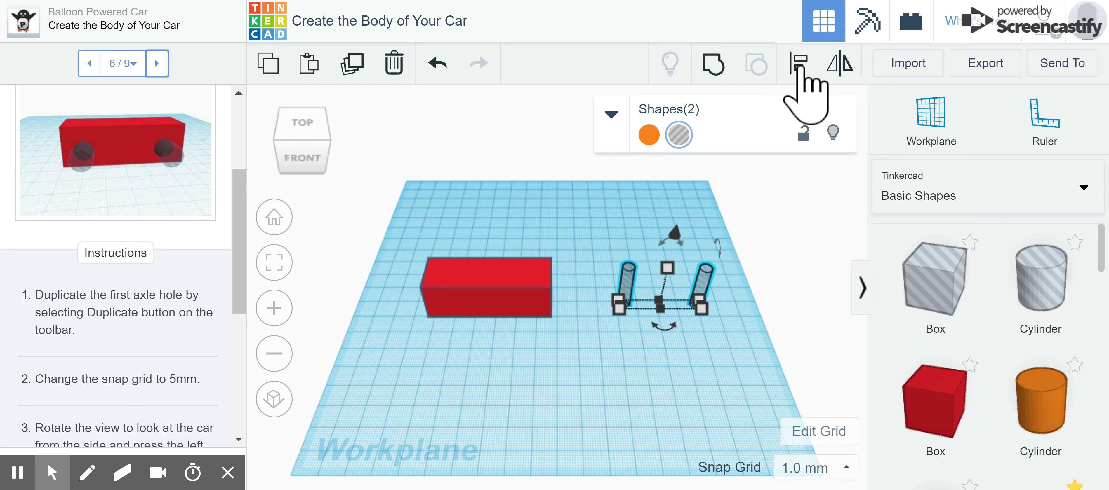
click(799, 68)
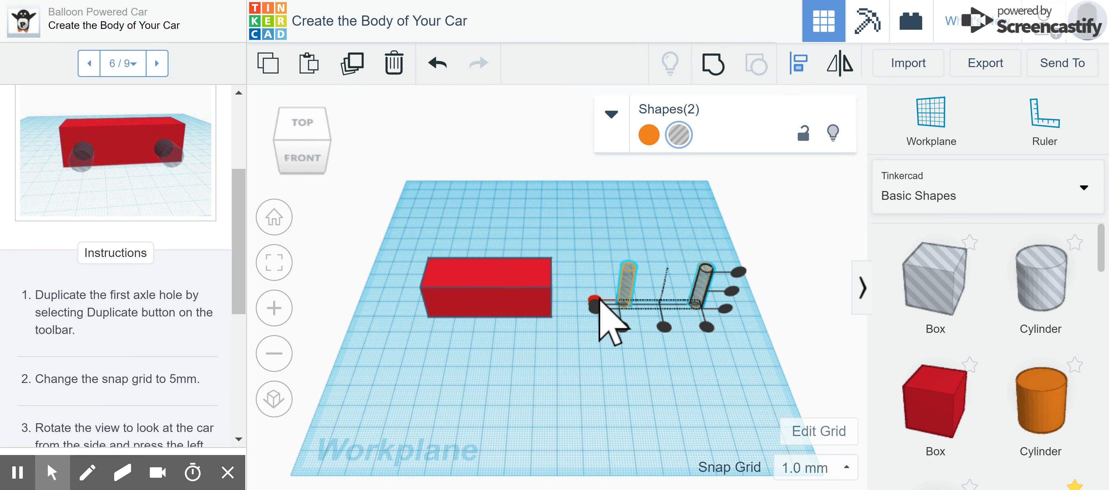
click(597, 303)
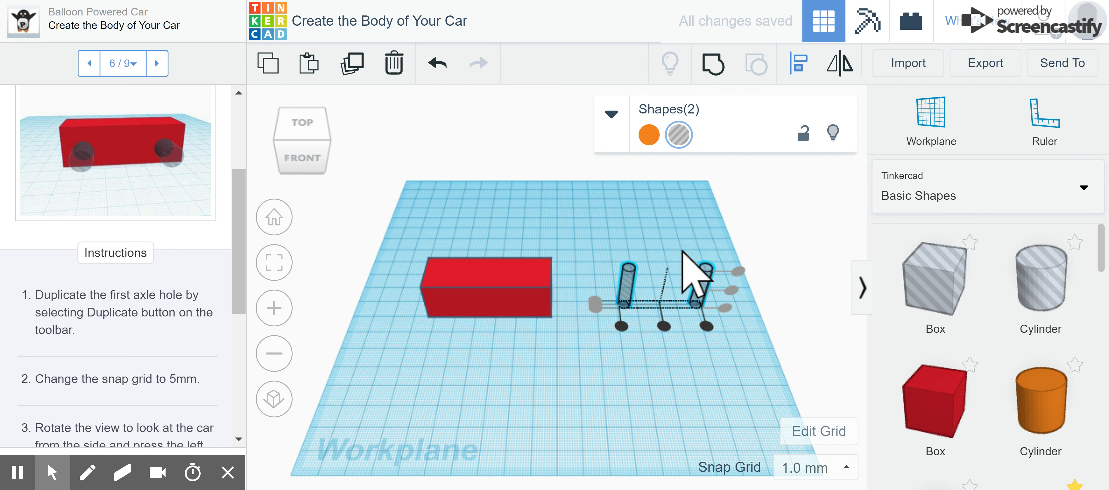
click(657, 207)
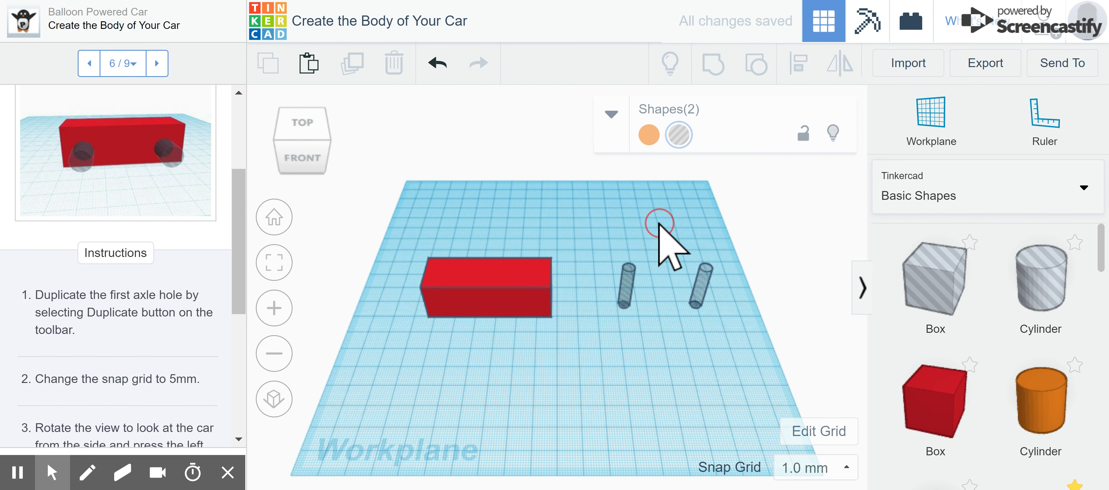
- Rotate both cylinder holes together by 90° so they lie flat, parallel to the red box's short side
drag(613, 242, 724, 342)
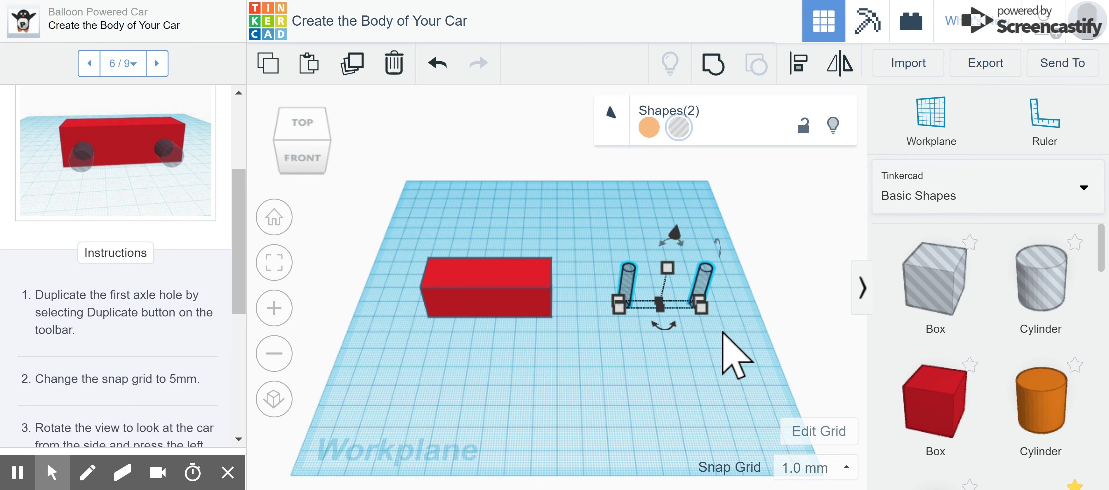
click(596, 360)
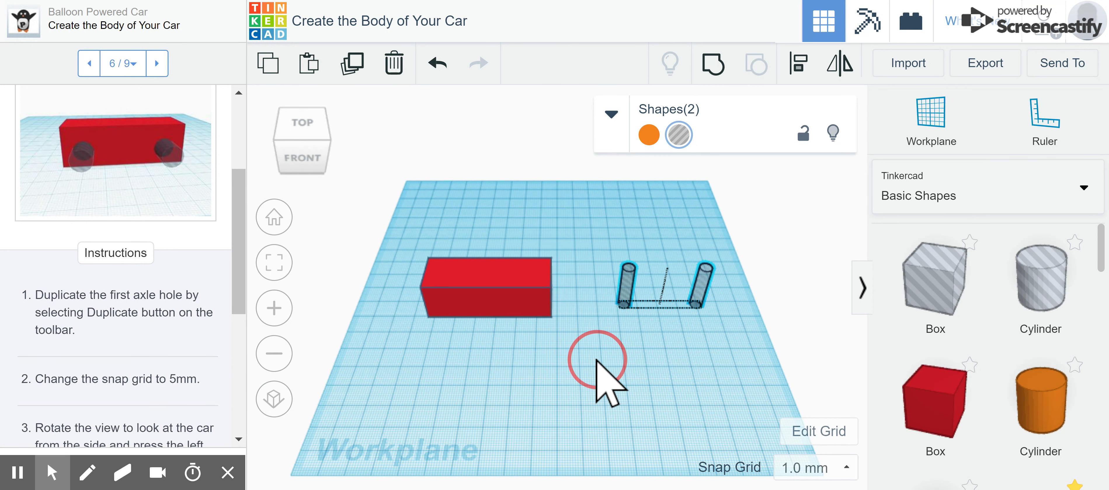
right_drag(596, 361, 792, 334)
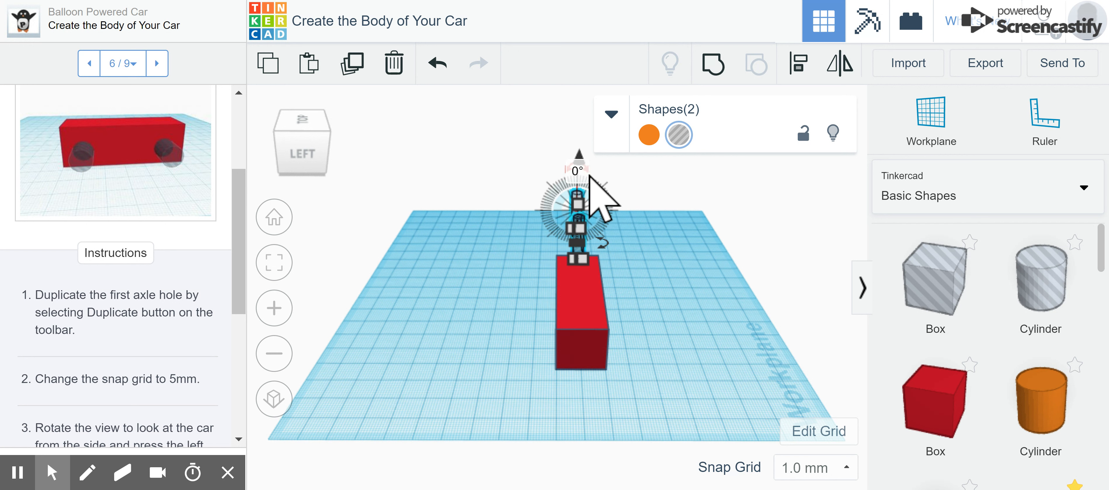
click(589, 169)
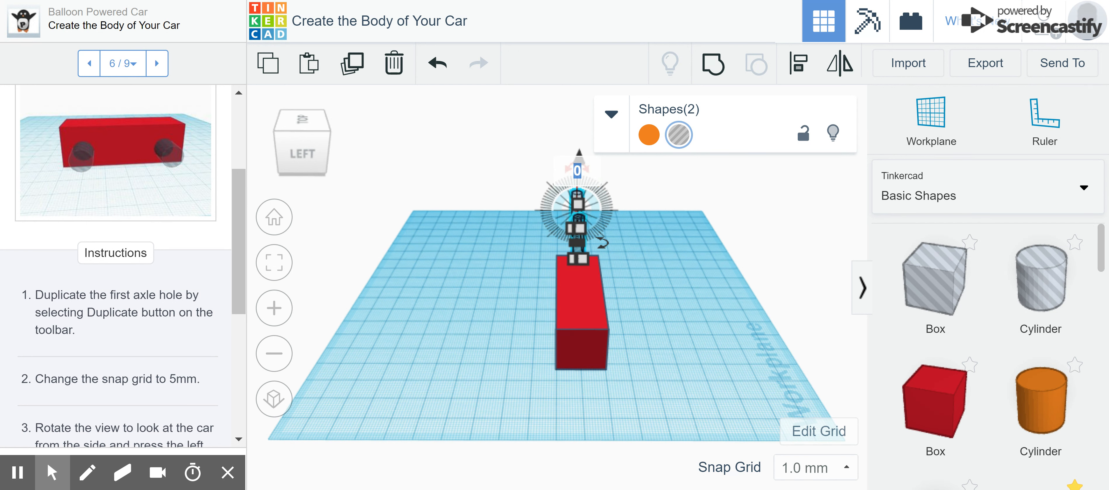
click(577, 177)
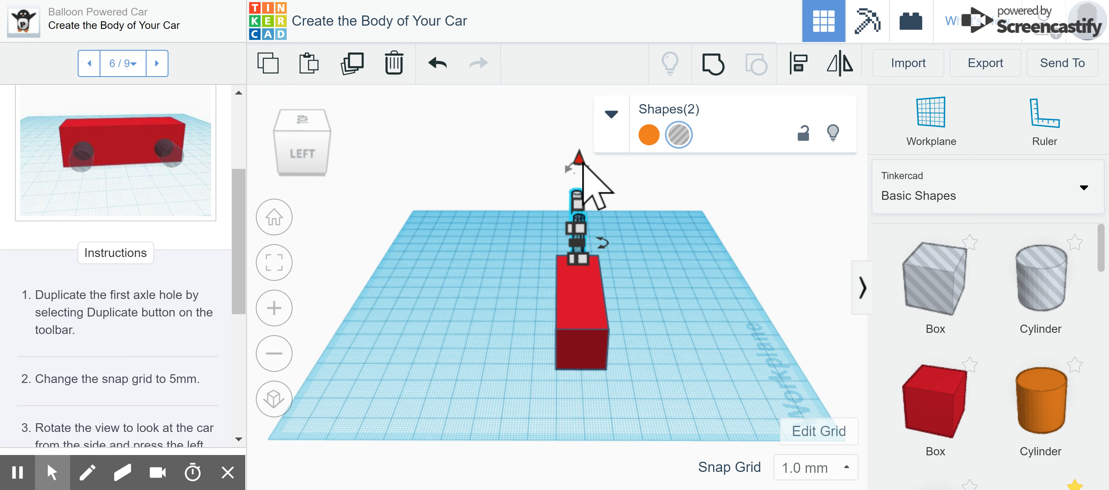
click(579, 174)
text(90)
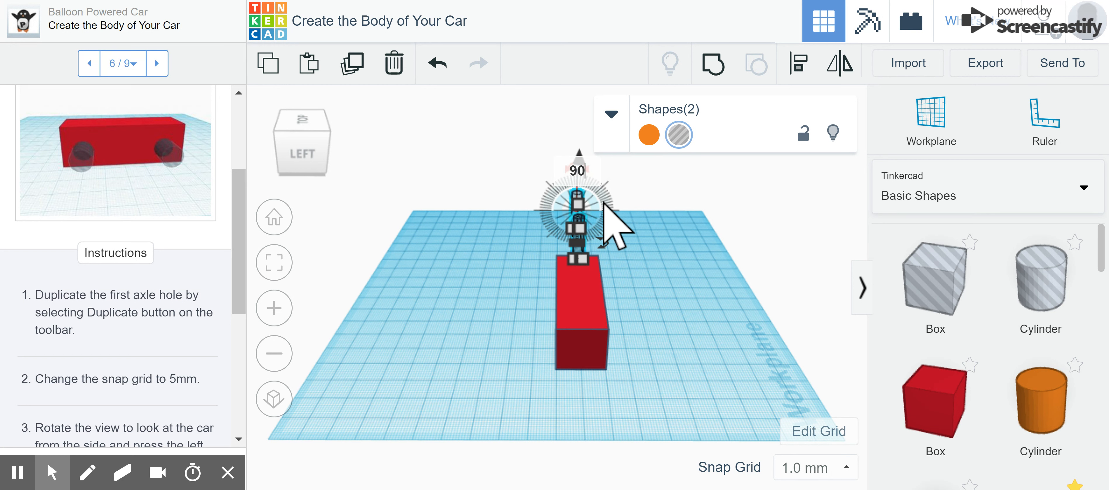
key(Return)
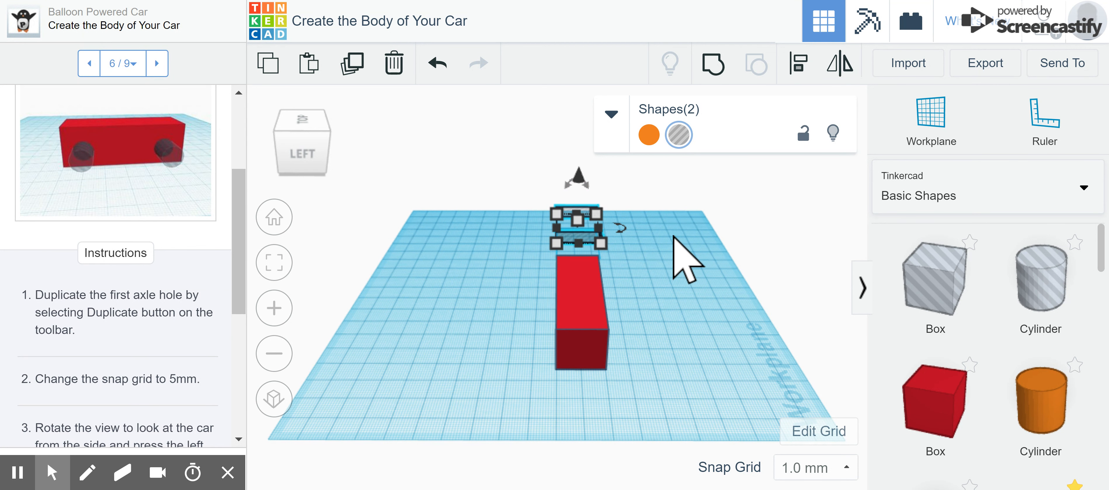
click(673, 237)
right_drag(672, 237, 491, 264)
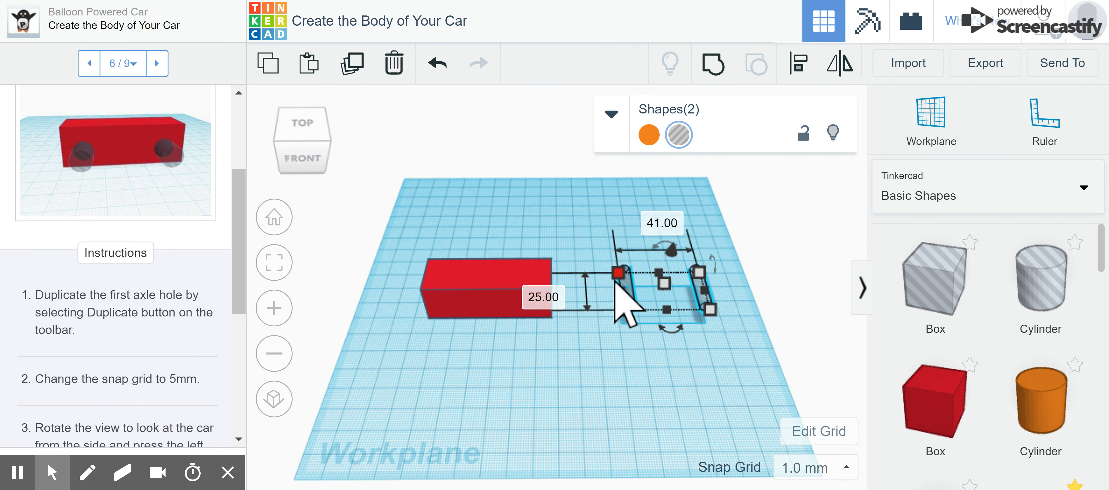
- Group the two cylinder holes into one shape and widen the pair to 45 mm
drag(622, 292, 638, 336)
click(714, 65)
drag(620, 293, 641, 368)
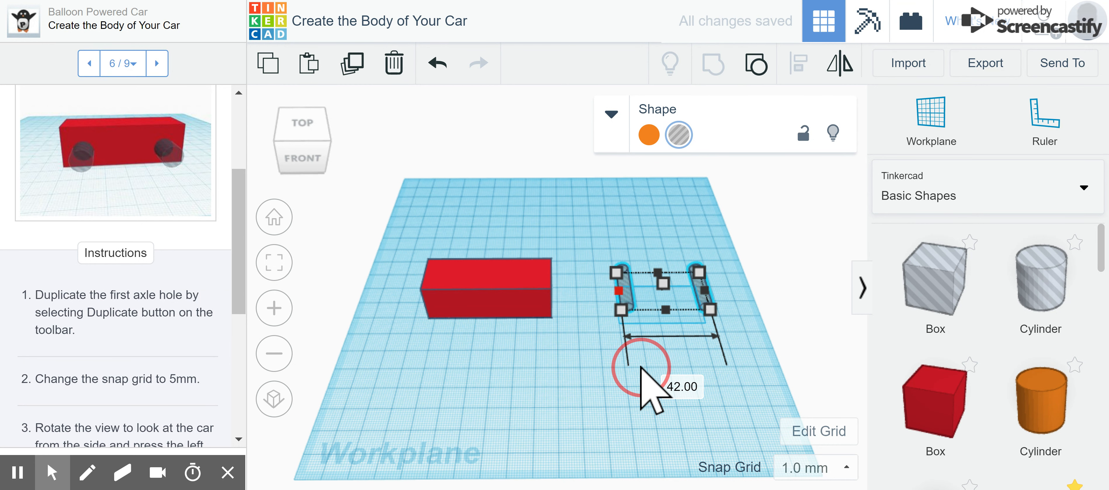
click(440, 65)
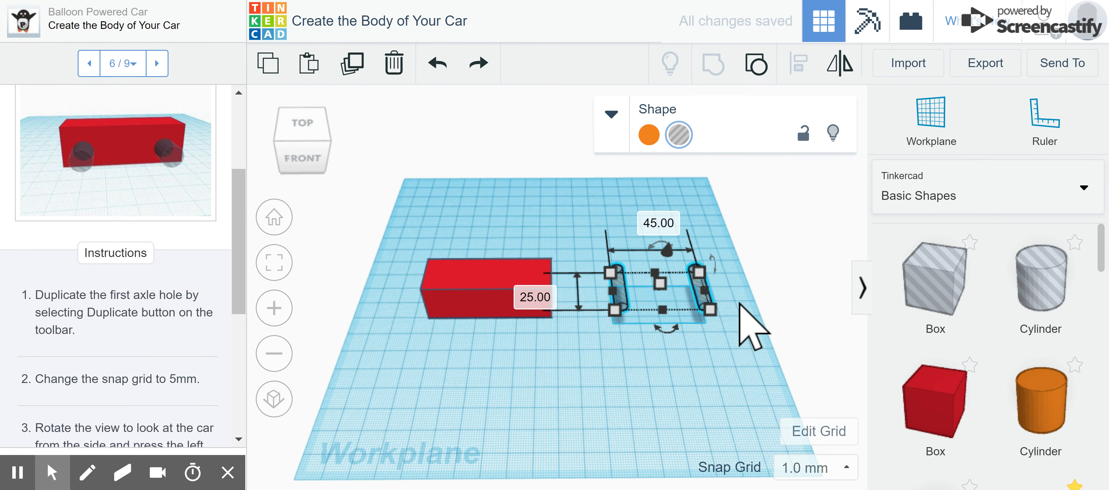
- Move the grouped cylinder holes across the workplane until they lie directly in front of the red box, within its length
key(Down)
key(Down)
key(Down)
key(Down)
key(Down)
key(Down)
key(Down)
key(Down)
key(Down)
key(Down)
key(Down)
key(Down)
key(Down)
key(Down)
key(Down)
key(Down)
key(Down)
key(Down)
key(Down)
key(Down)
key(Down)
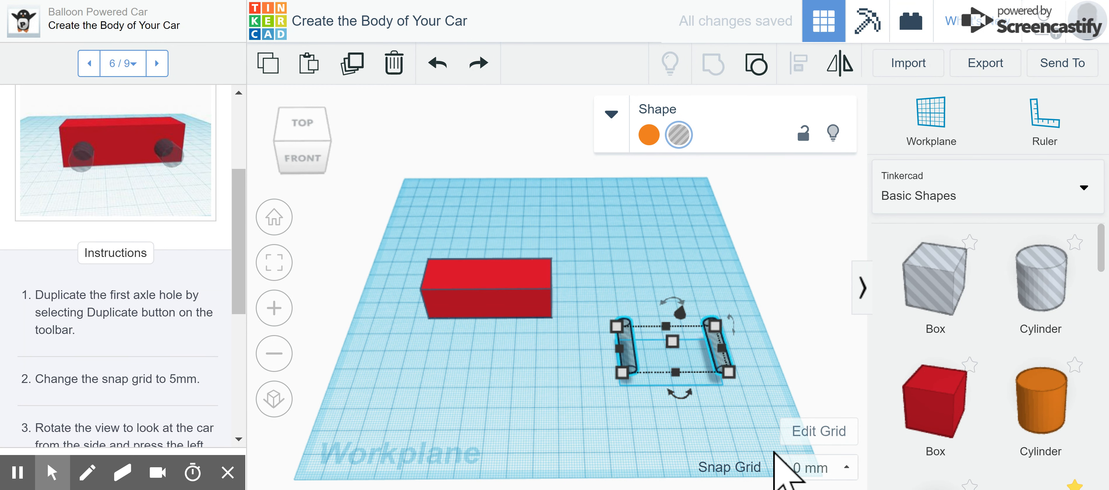
key(Left)
key(Left)
key(Left)
key(Left)
key(Left)
key(Left)
key(Left)
key(Left)
key(Left)
key(Left)
key(Left)
key(Left)
key(Left)
key(Left)
key(Left)
key(Left)
key(Left)
key(Left)
key(Left)
key(Left)
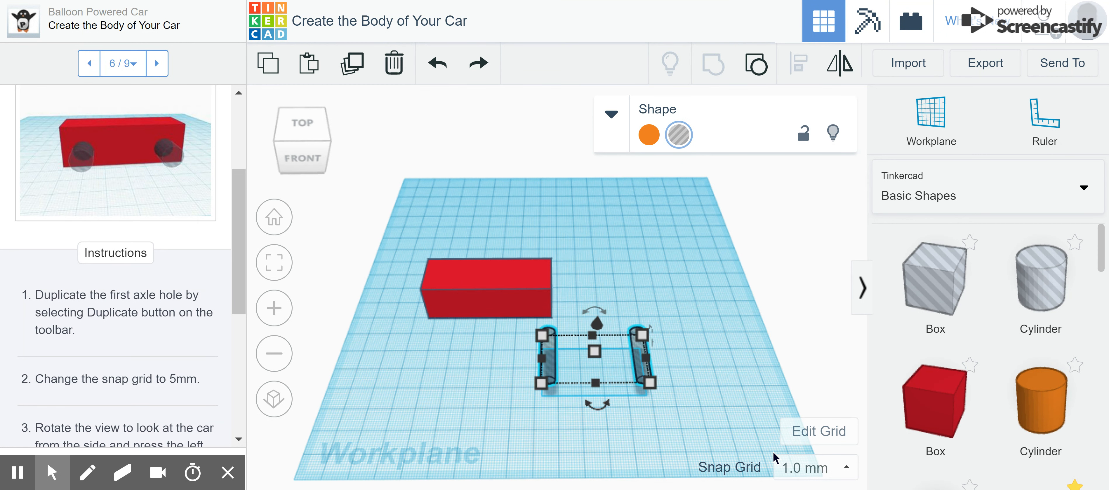
key(Left)
key(Left)
key(Left)
key(Left)
key(Left)
key(Left)
key(Left)
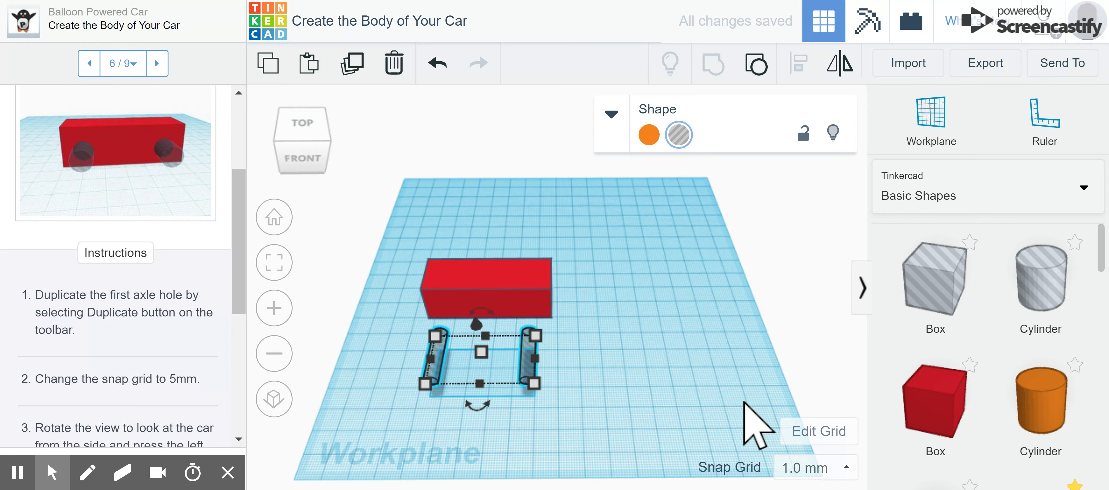
- Align the red box and the grouped cylinder holes by their centres, both front to back and along the box's length
right_drag(638, 411, 644, 312)
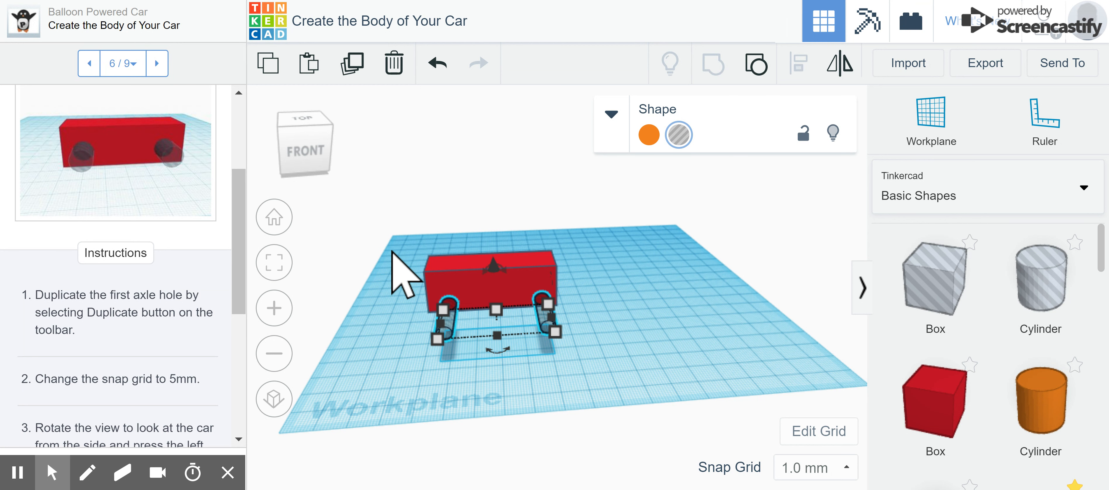
drag(393, 254, 620, 439)
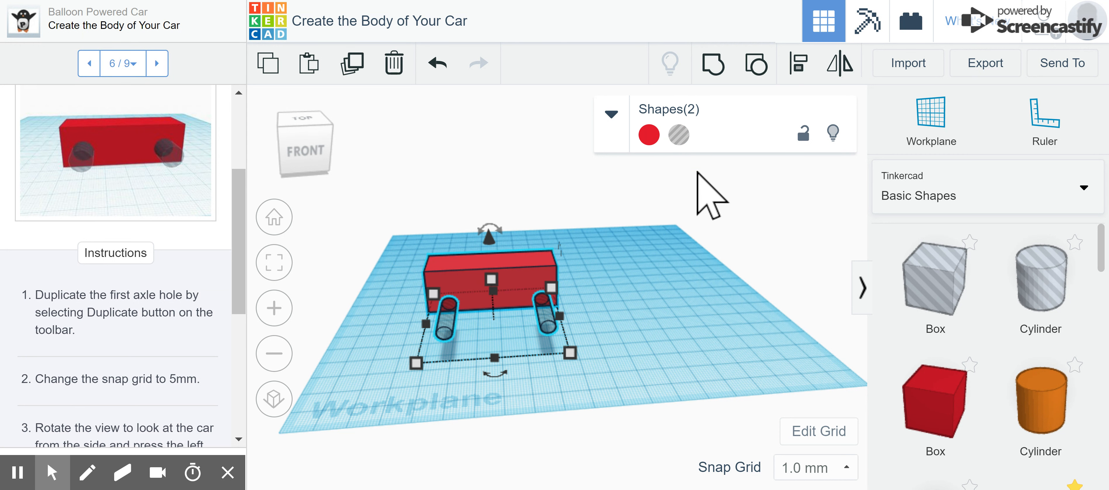
click(799, 64)
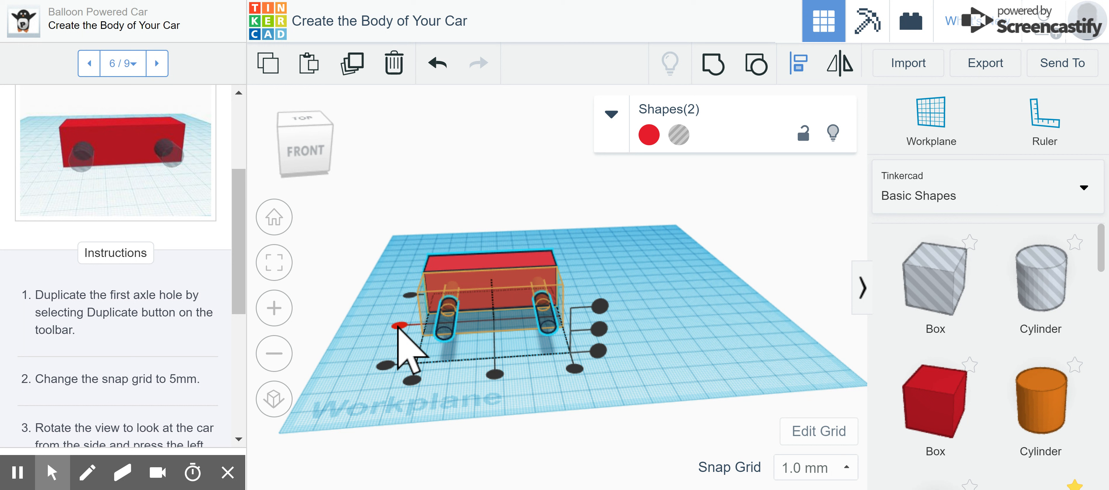
click(399, 326)
click(495, 348)
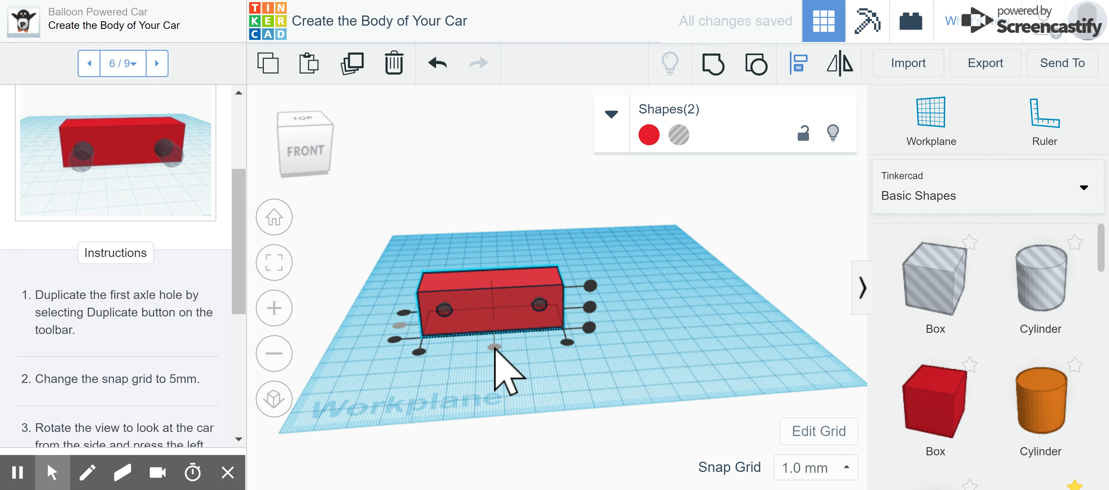
click(655, 298)
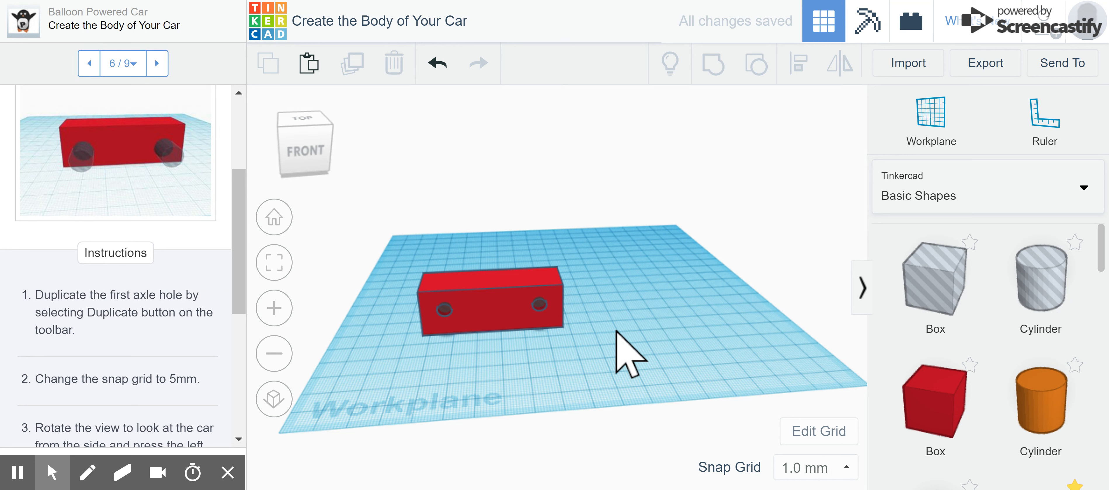
- Lower the grouped cylinder holes by 5 mm inside the red box
click(541, 306)
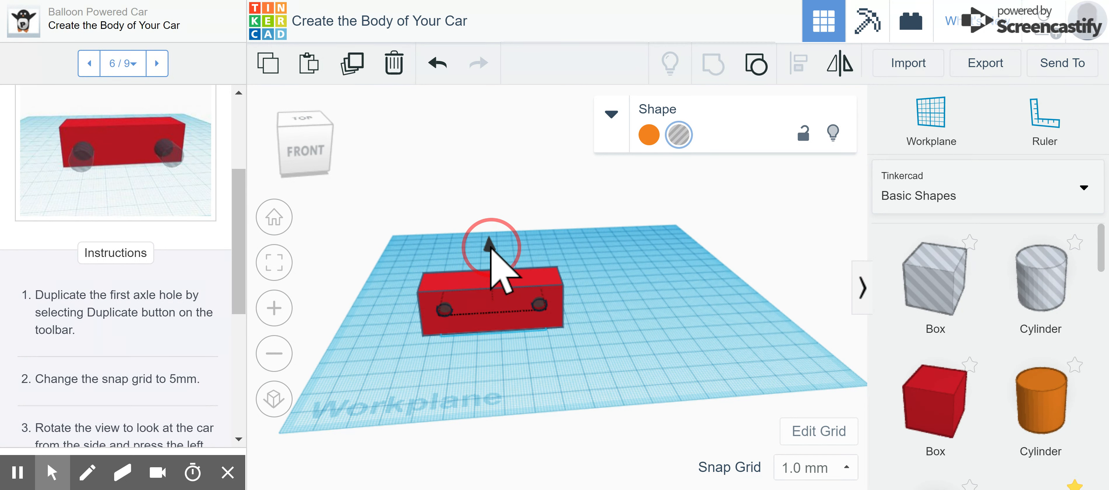
drag(490, 246, 490, 258)
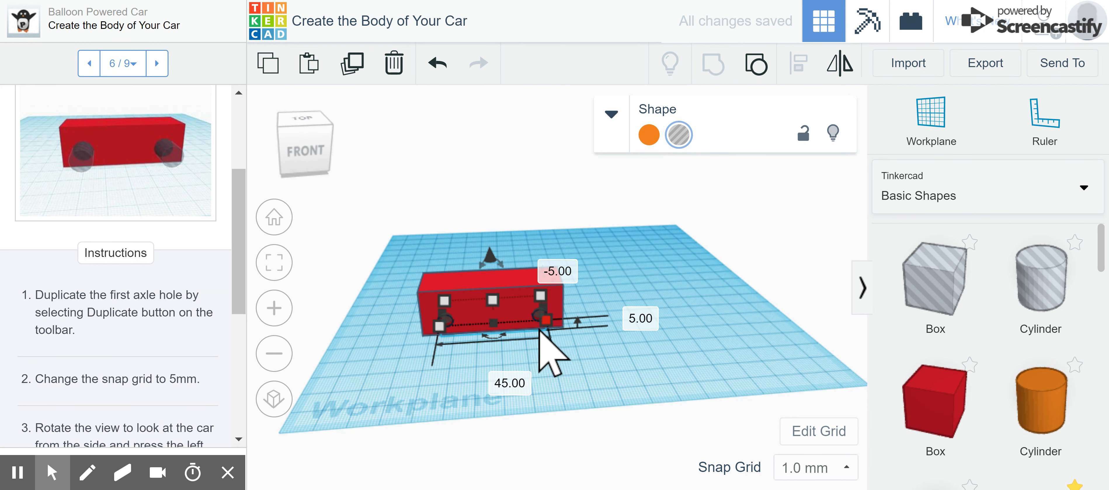
click(620, 284)
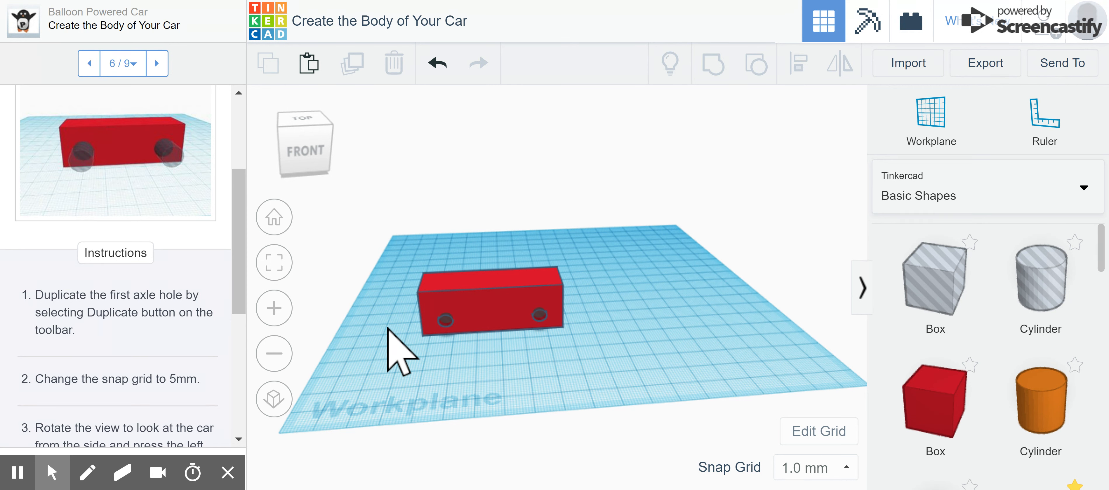
- Group the red box with the cylinder holes to cut both axle holes through the car body
right_drag(387, 331, 542, 370)
drag(523, 238, 711, 451)
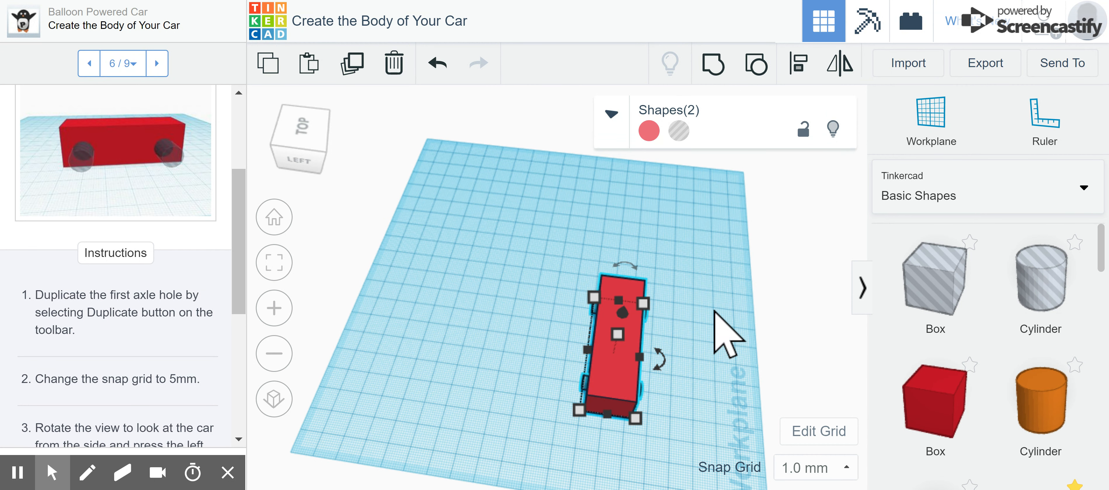
click(714, 64)
right_drag(728, 301, 549, 239)
click(18, 477)
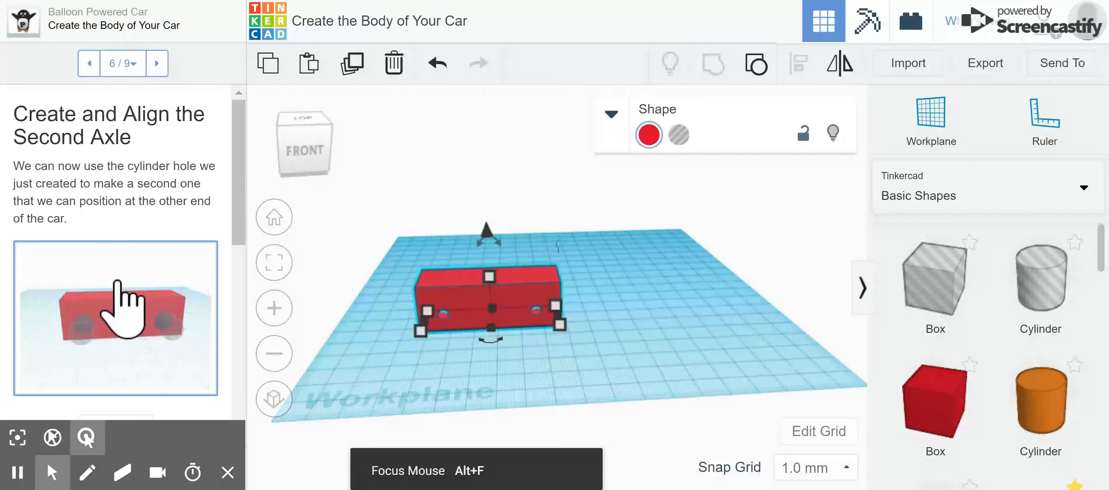
- Advance to lesson step 7 and read the instructions for the aerodynamic wedge
click(157, 63)
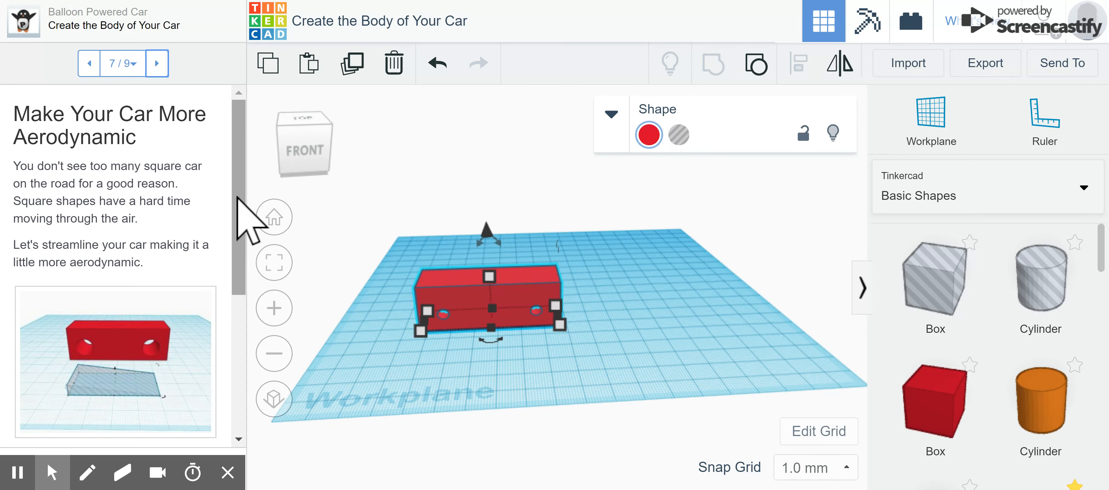
click(238, 198)
drag(238, 197, 264, 360)
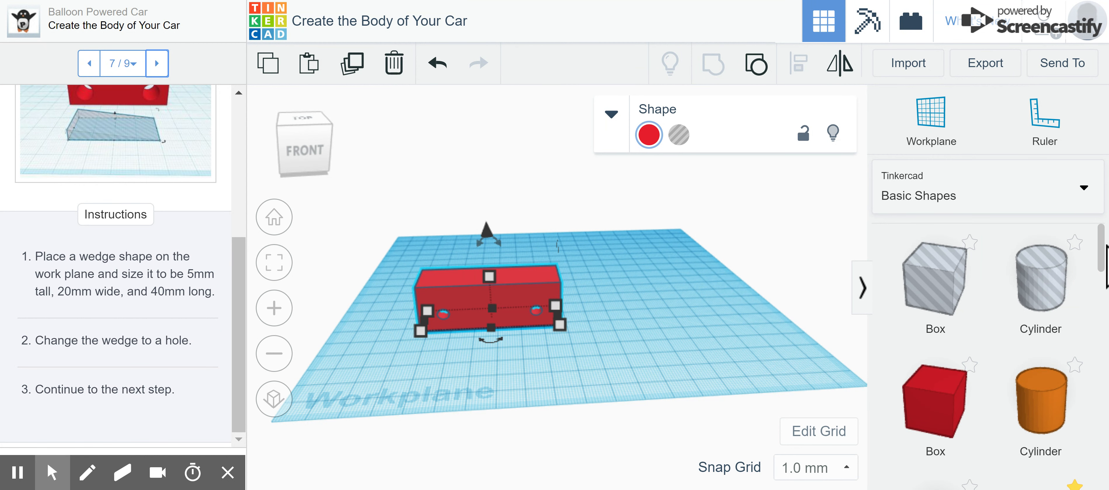
- Place a wedge on the workplane beside the car body and set its height to 5 mm
drag(1102, 243, 1097, 359)
drag(904, 269, 656, 327)
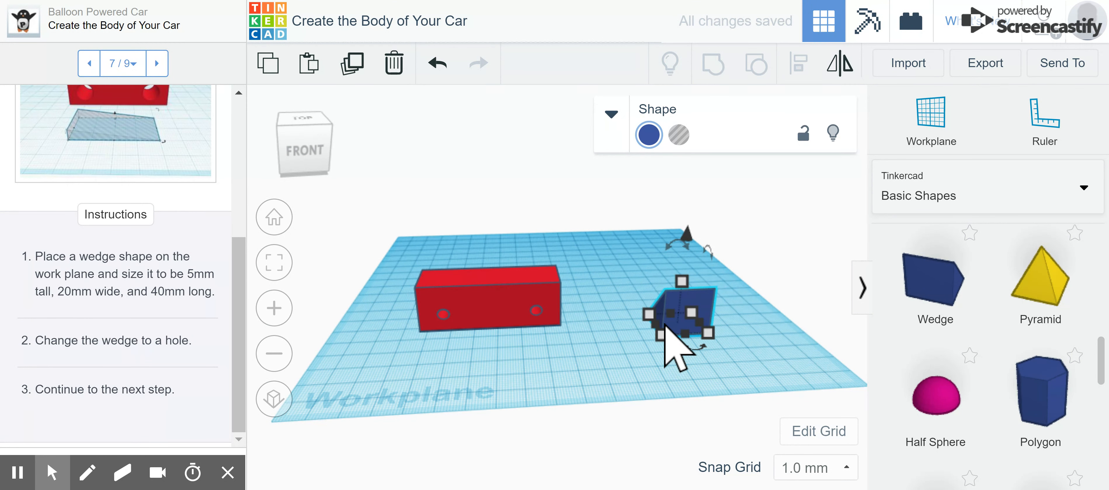
click(681, 282)
click(781, 303)
text(5)
key(Return)
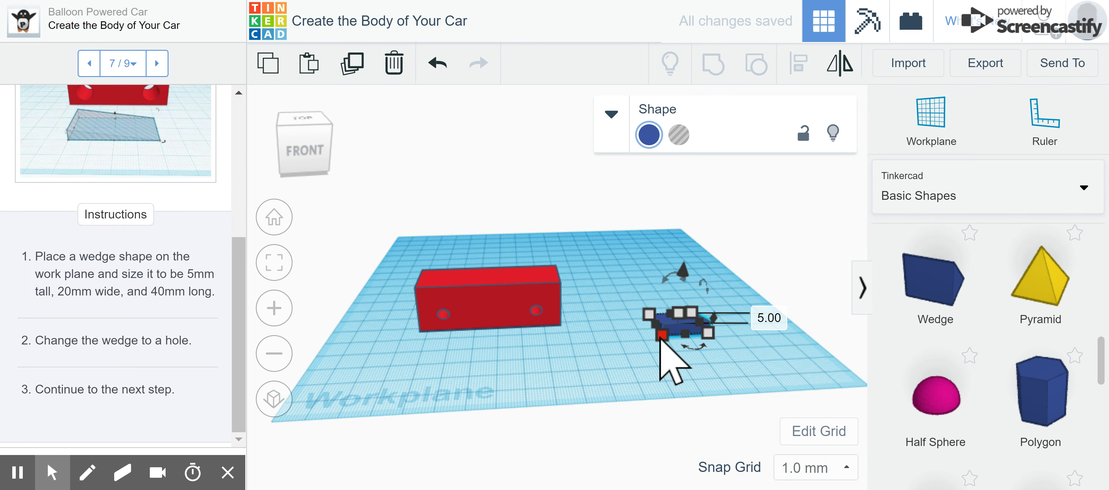
- Set the wedge's front-to-back length to 40 mm and change it to a hole
mouse_move(661, 335)
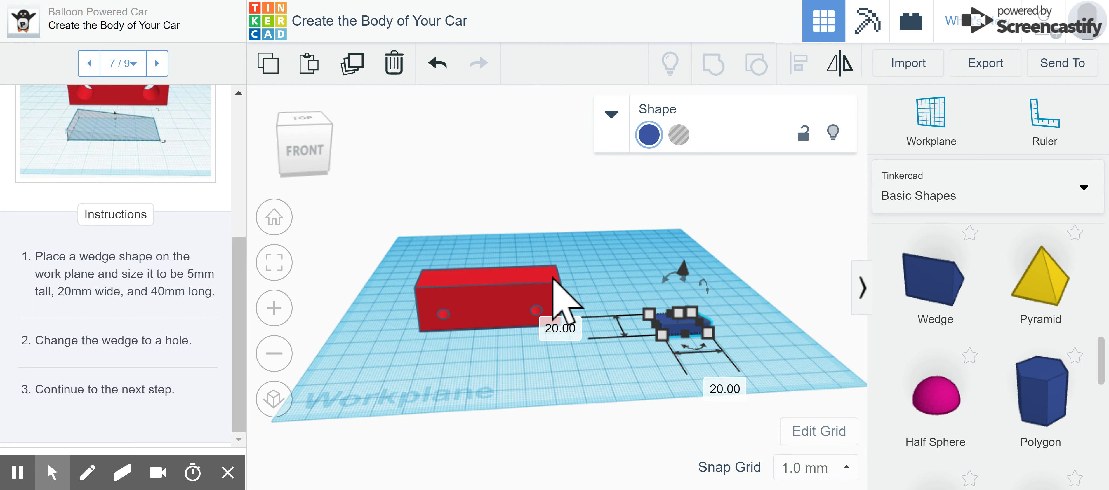
click(571, 333)
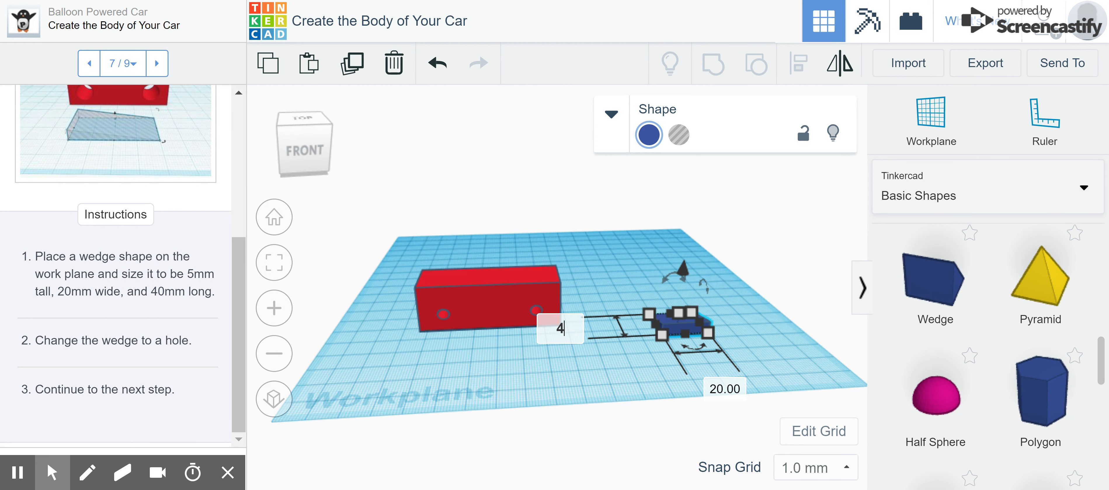
text(40)
key(Return)
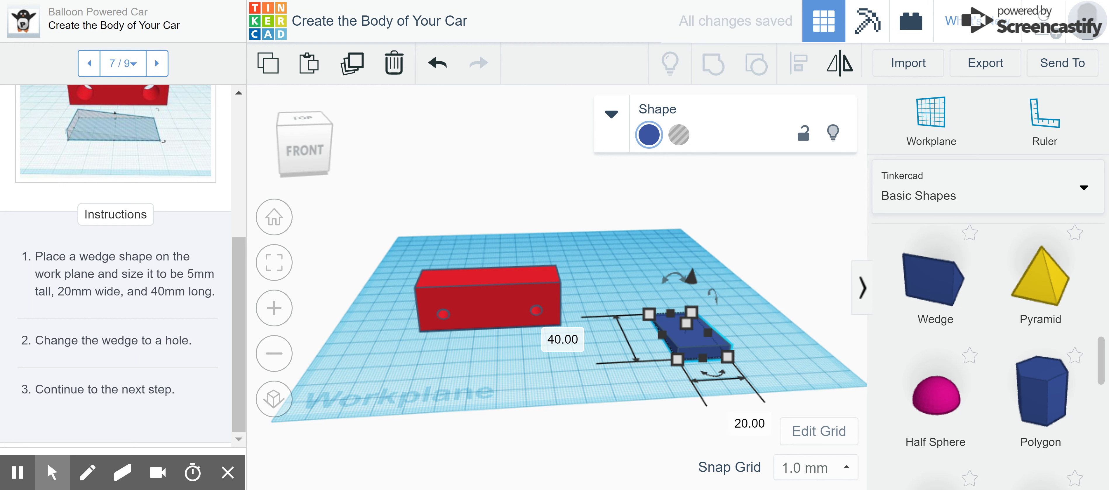
click(685, 135)
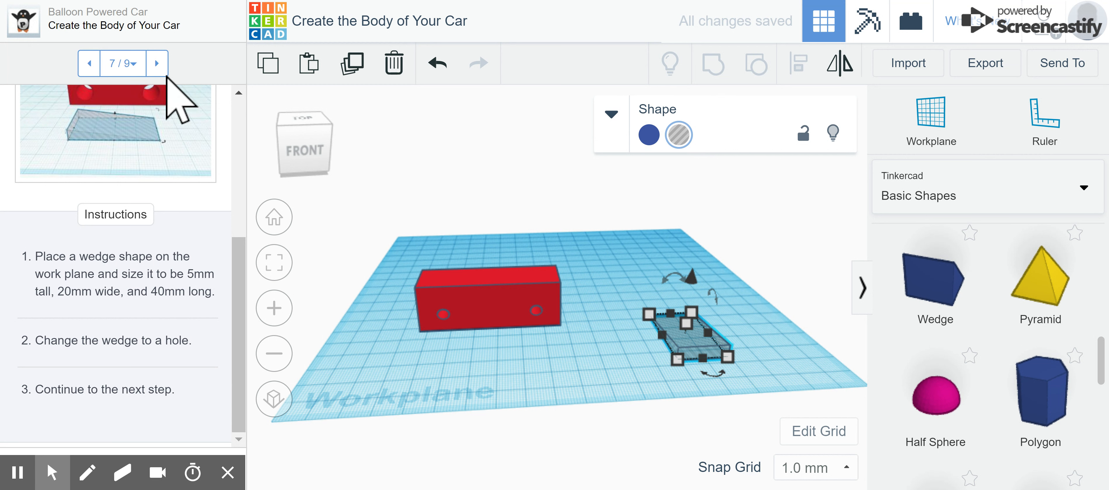
- Advance to lesson step 8 and read the instructions for positioning the wedge
click(157, 64)
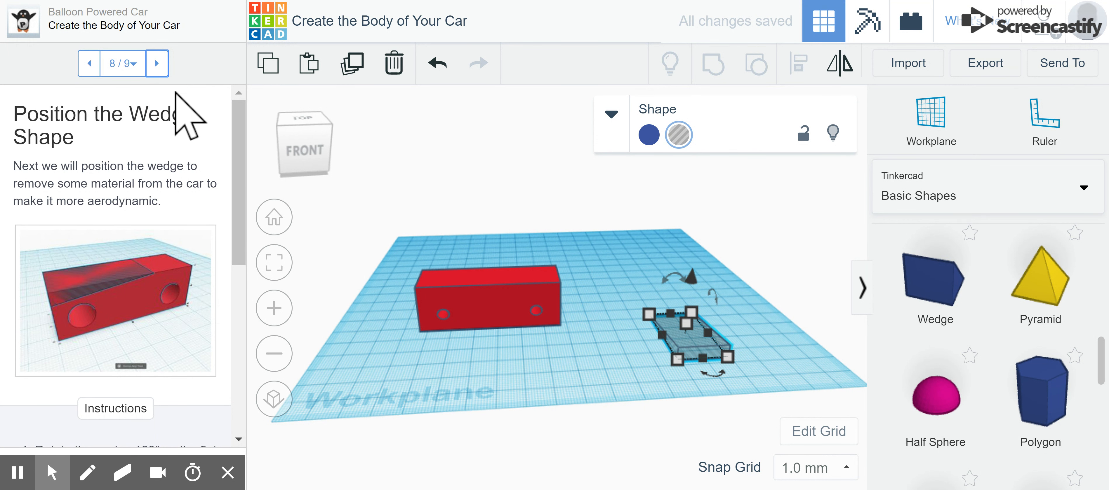
drag(239, 138, 238, 143)
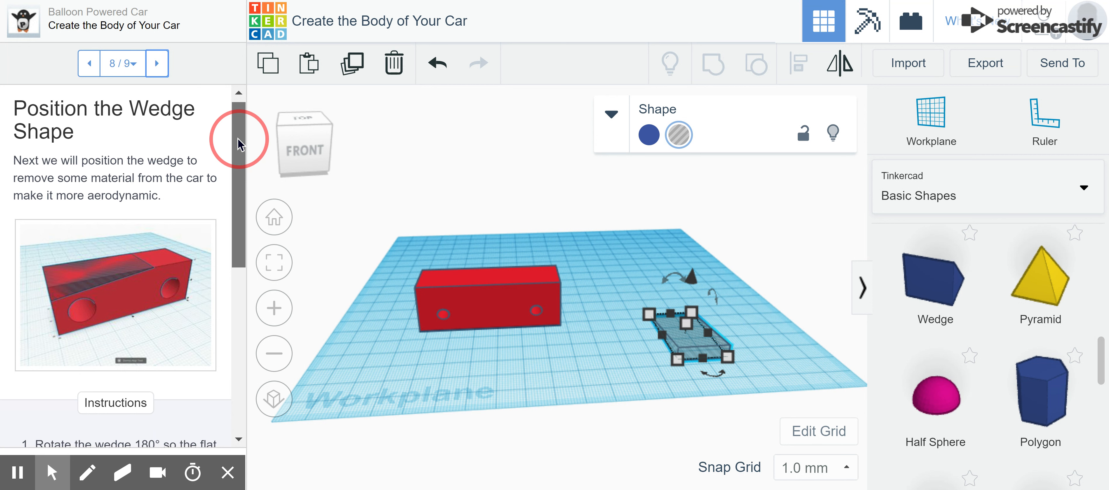
drag(239, 145, 237, 228)
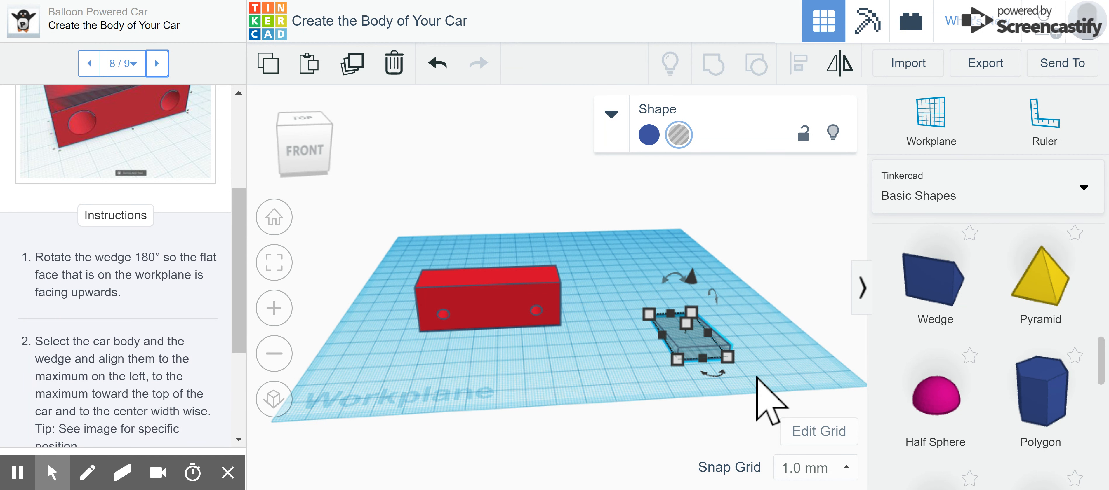
- Rotate the wedge hole by 180° so its flat bottom face points upwards
drag(665, 280, 665, 279)
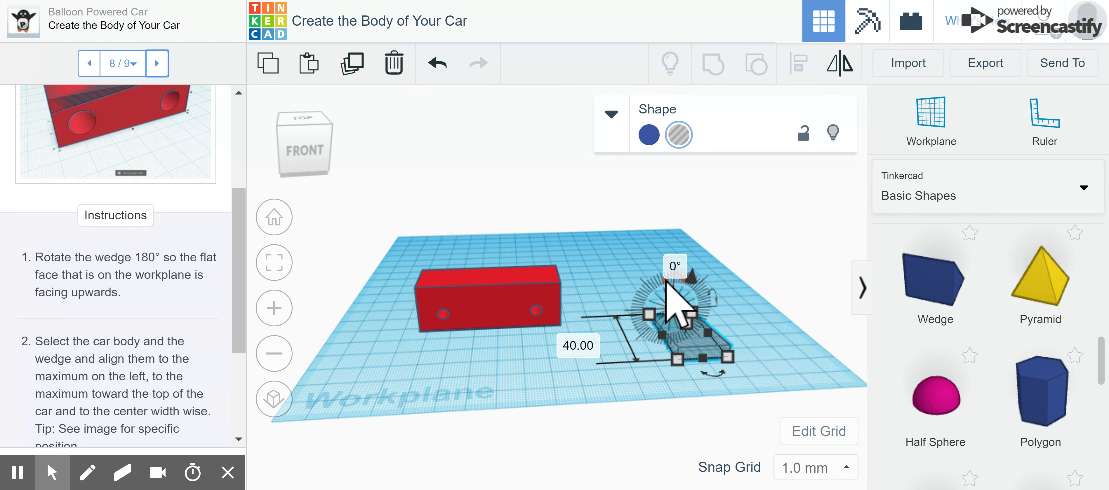
click(674, 266)
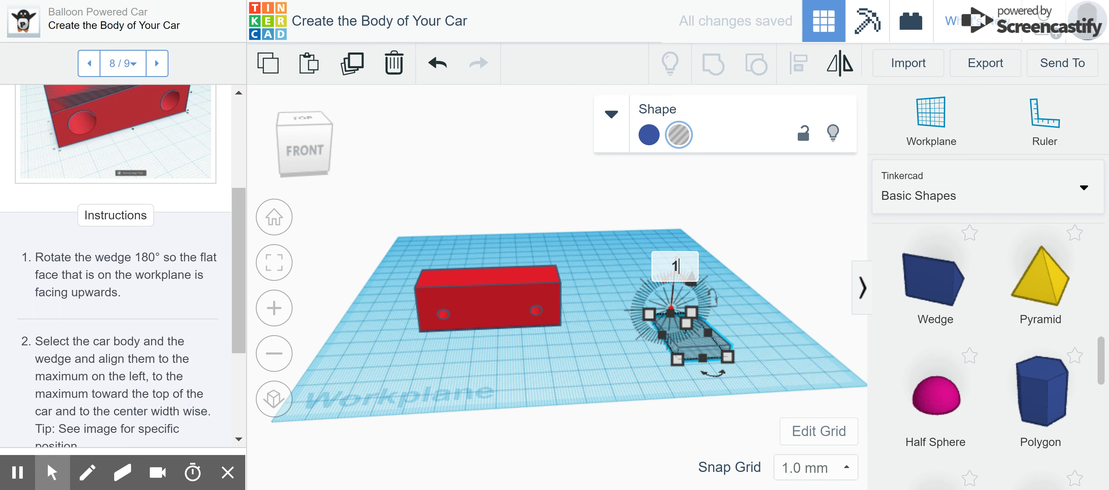
key(Return)
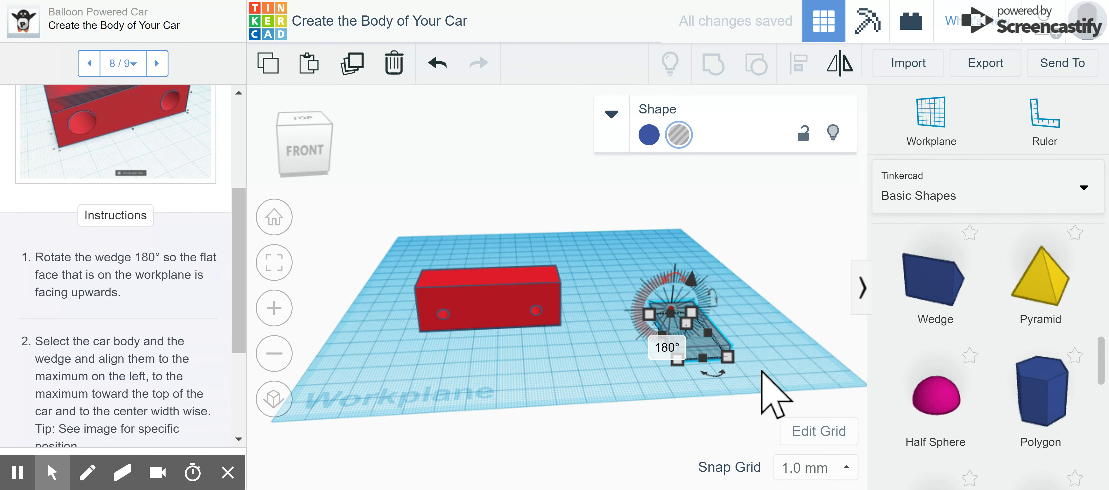
right_drag(680, 453, 771, 387)
click(787, 261)
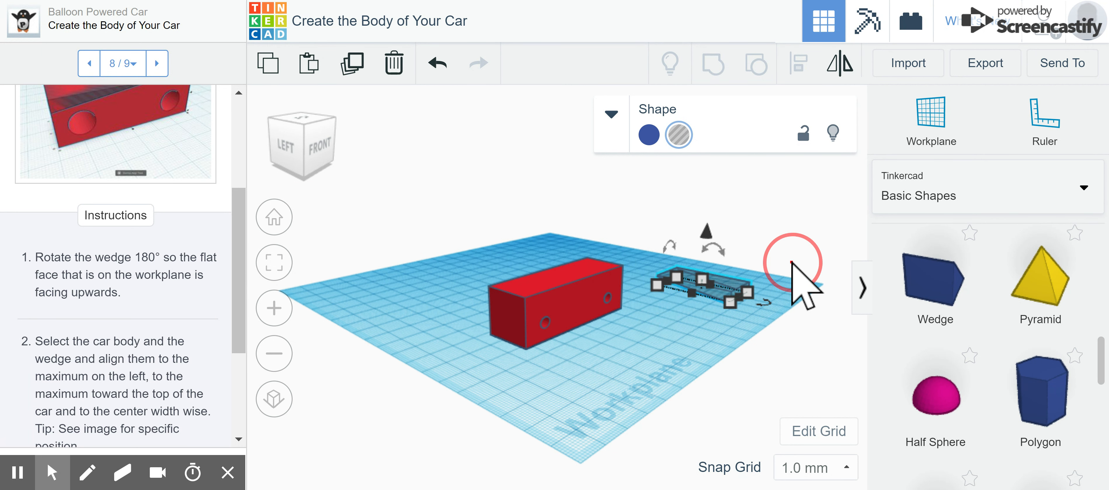
- Rotate the wedge hole by 90° on the workplane so its length runs parallel to the car body
right_drag(694, 321, 603, 344)
drag(241, 235, 260, 322)
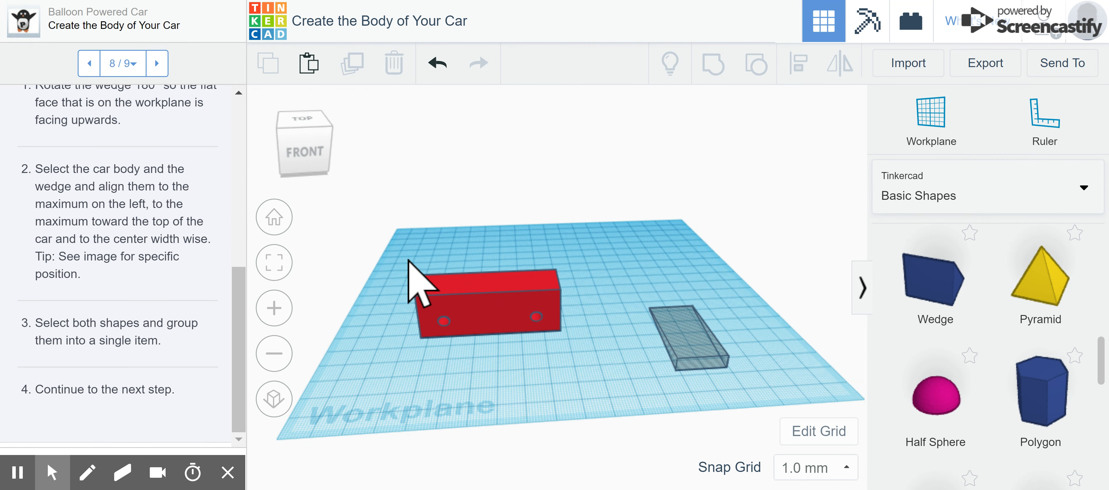
click(699, 343)
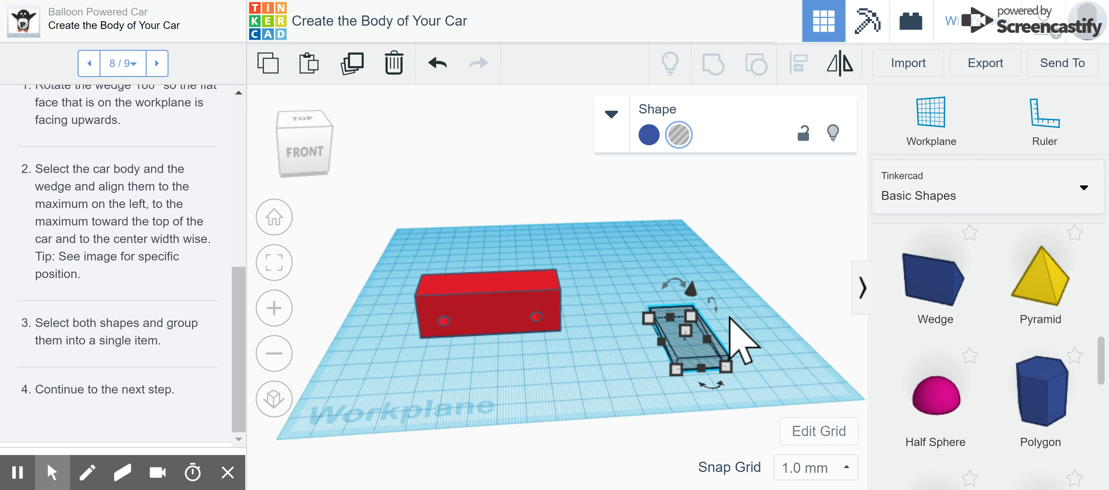
click(723, 385)
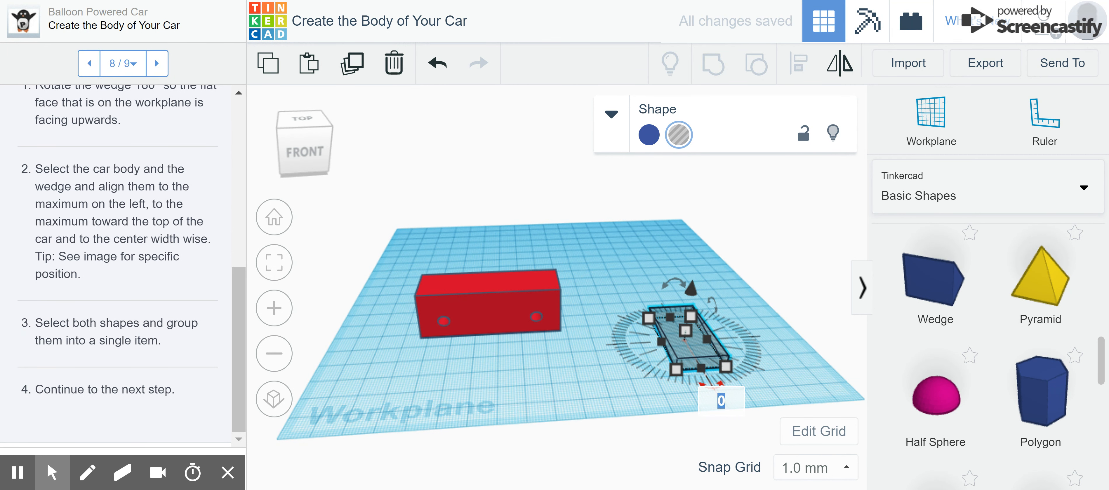
text(90)
key(Return)
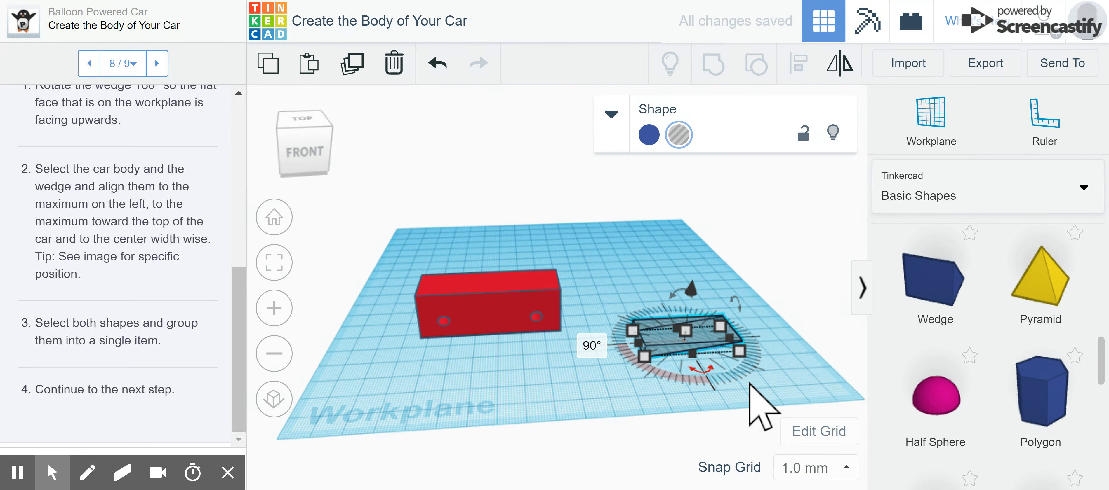
- Select the car body and wedge hole and align them at the centre of the width, the left end and the top
drag(410, 256, 770, 393)
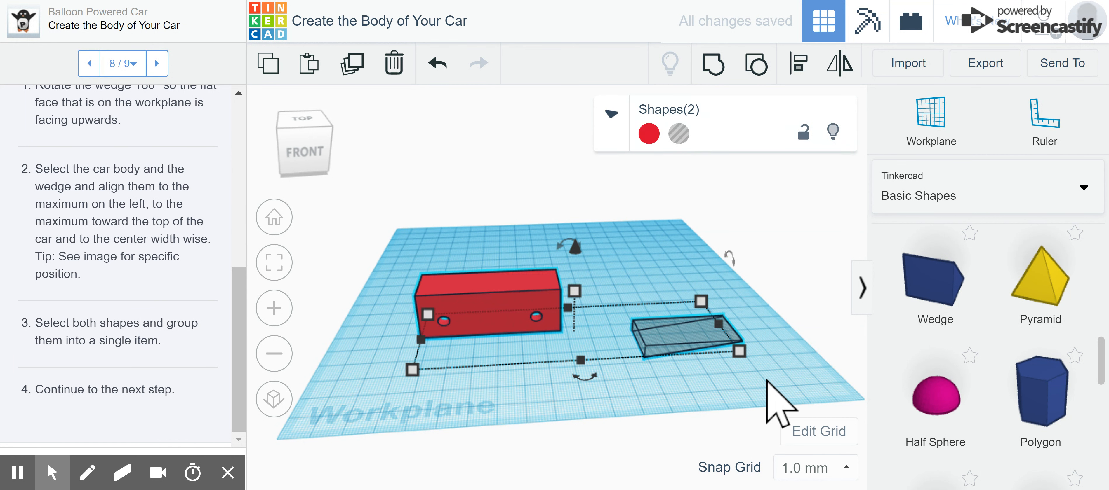
click(798, 64)
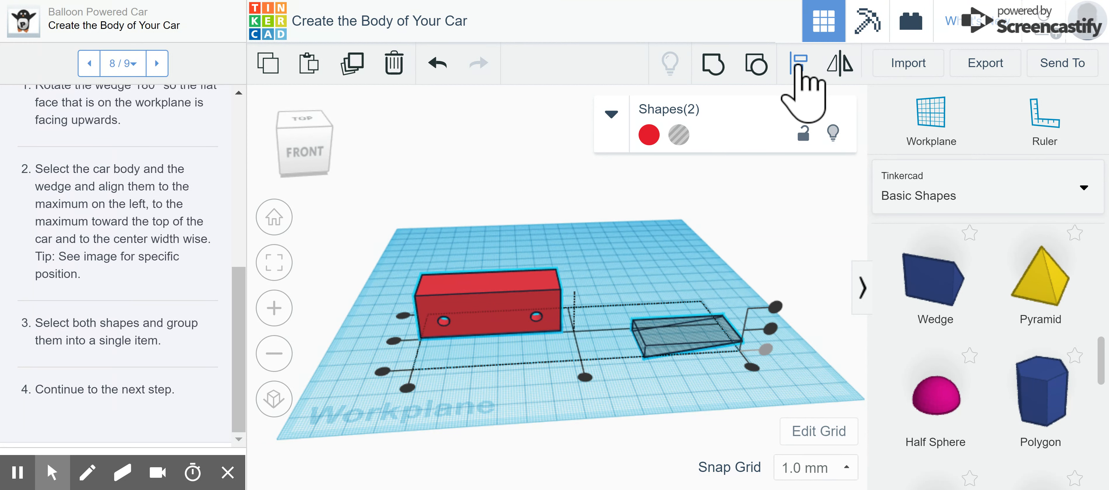
click(393, 343)
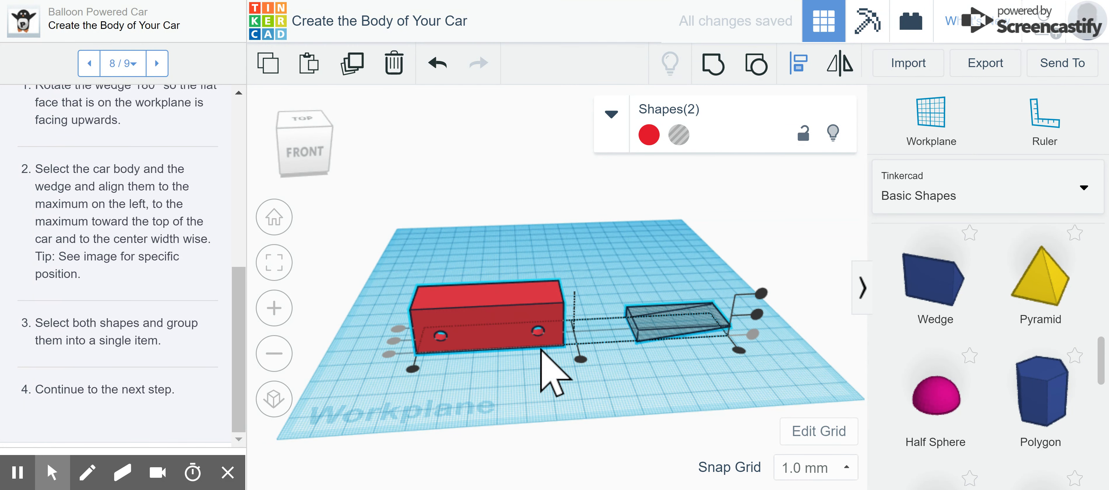
click(579, 352)
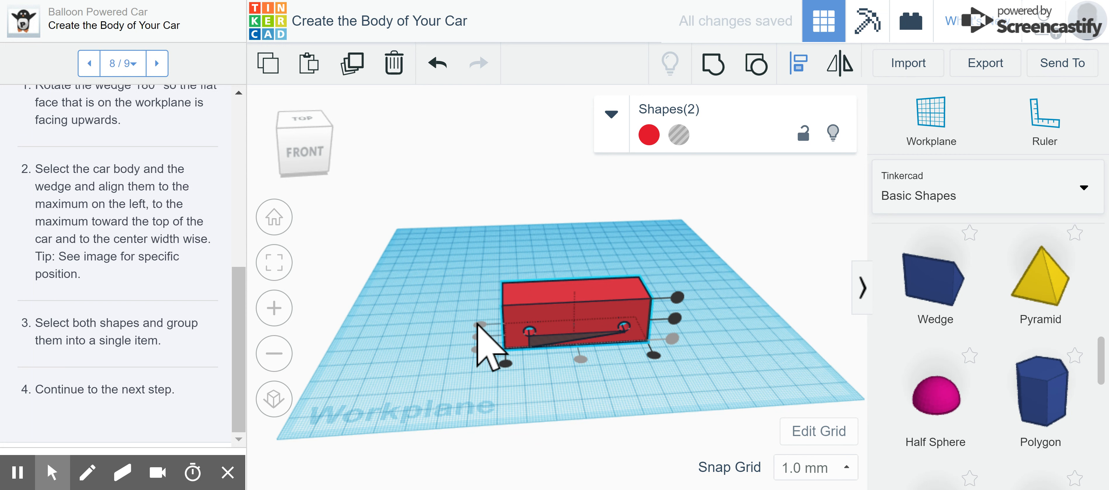
click(505, 364)
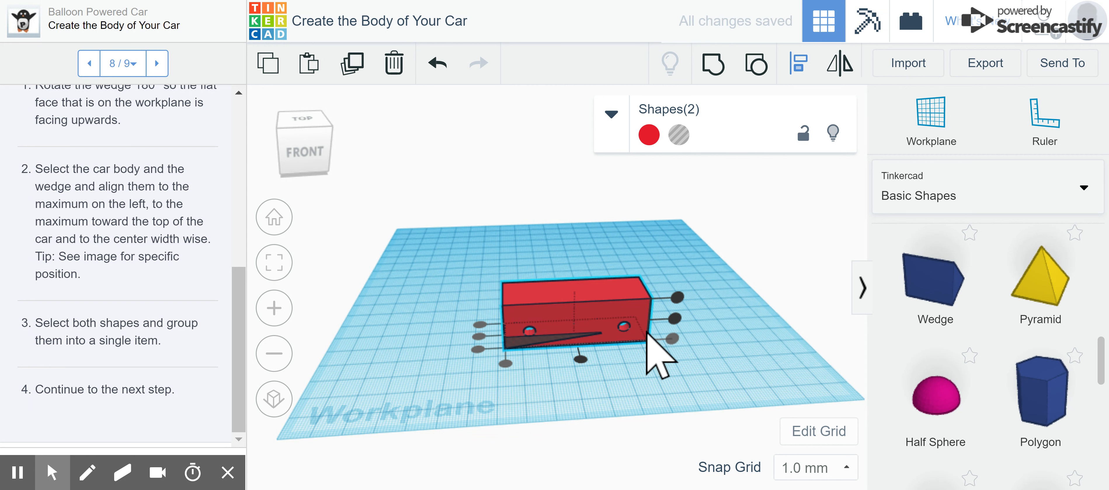
click(676, 299)
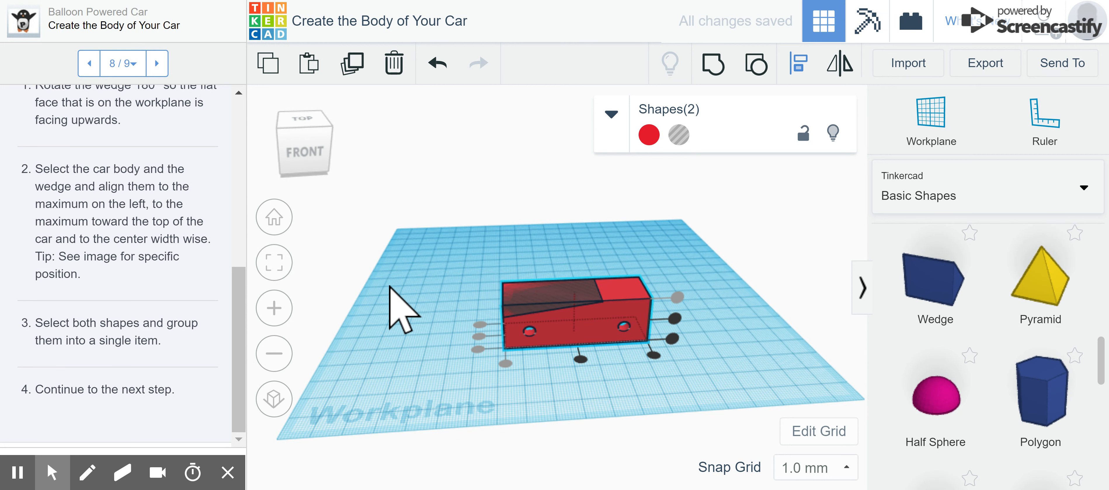
- Group the car body and wedge hole into a single shape to cut the sloped hood
drag(466, 257, 717, 369)
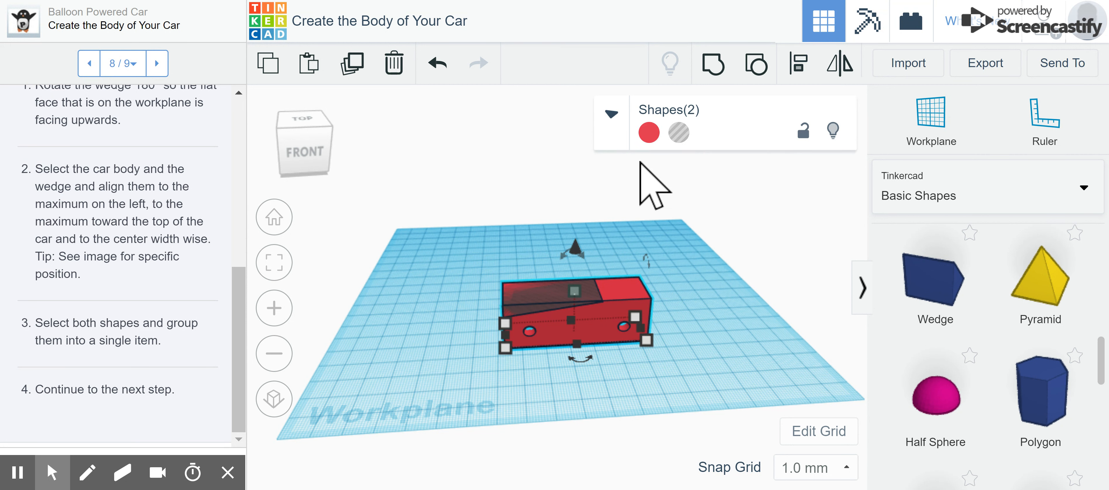
click(713, 65)
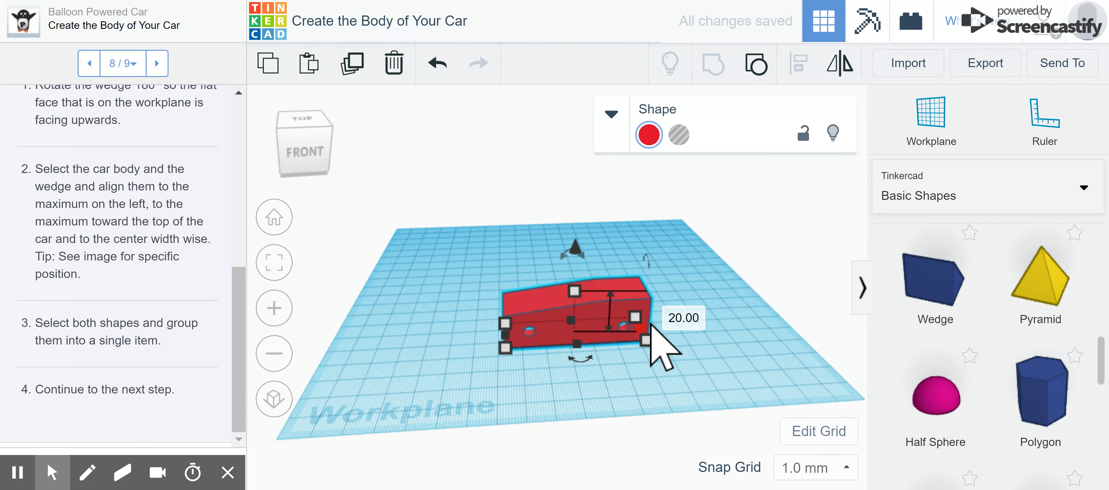
click(619, 383)
- Advance to lesson step 9 and read the instructions for adding a nose wedge
right_drag(619, 384, 604, 367)
click(160, 67)
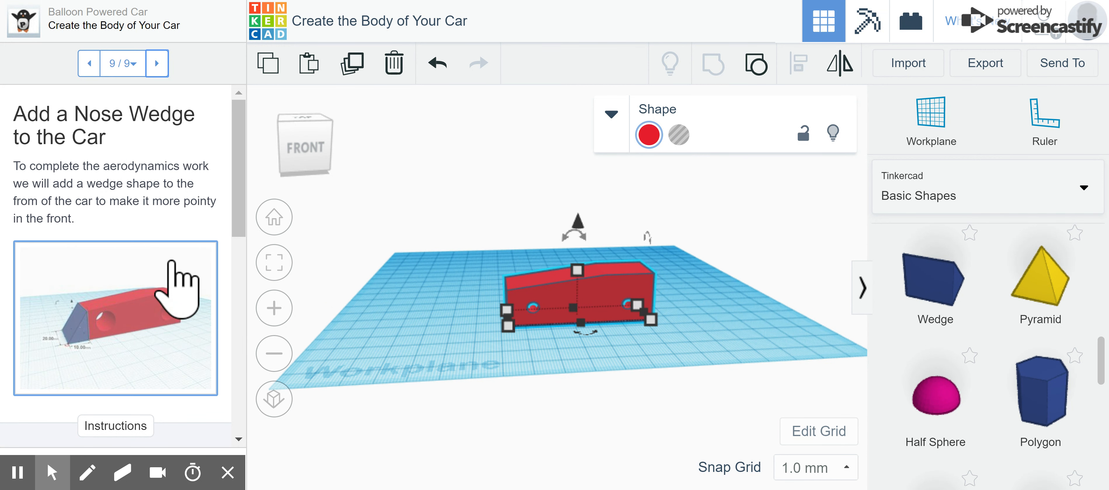
drag(241, 147, 292, 307)
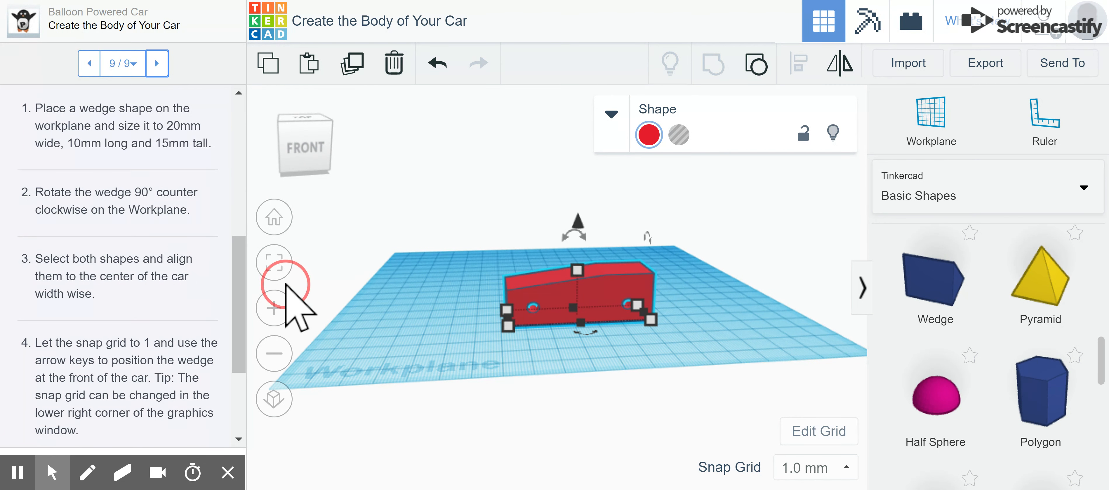
- Place a new wedge on the workplane in front of the car body and set its height to 15 mm
drag(908, 267, 398, 323)
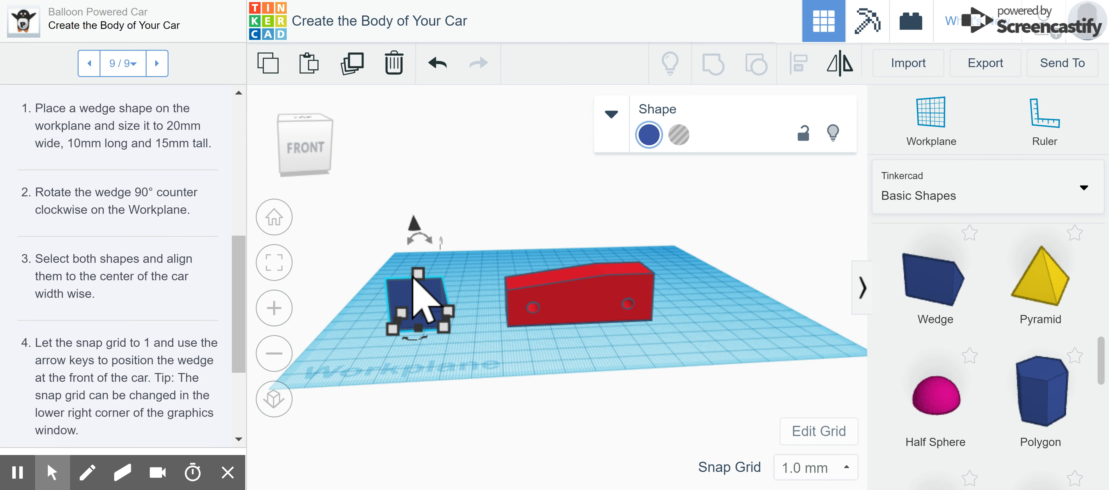
click(418, 275)
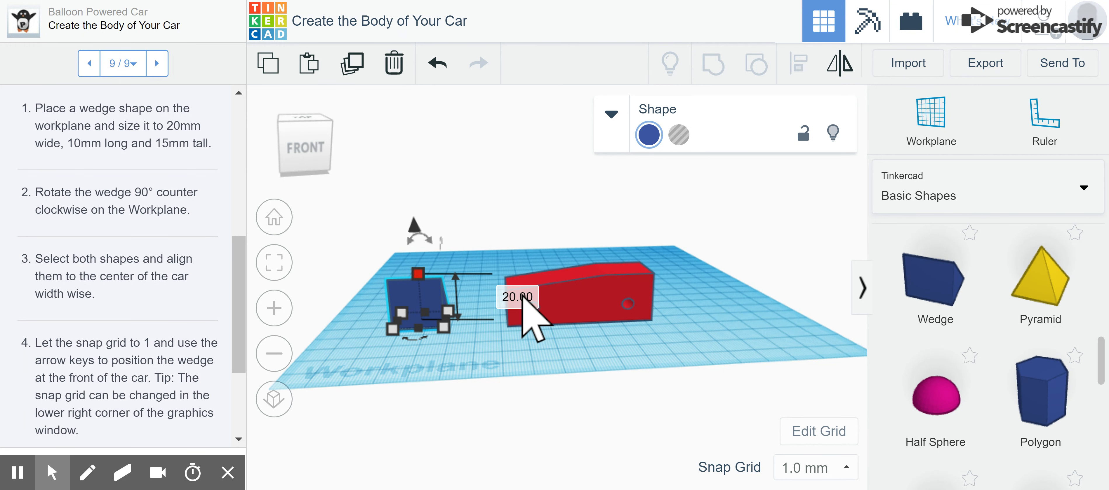
click(516, 297)
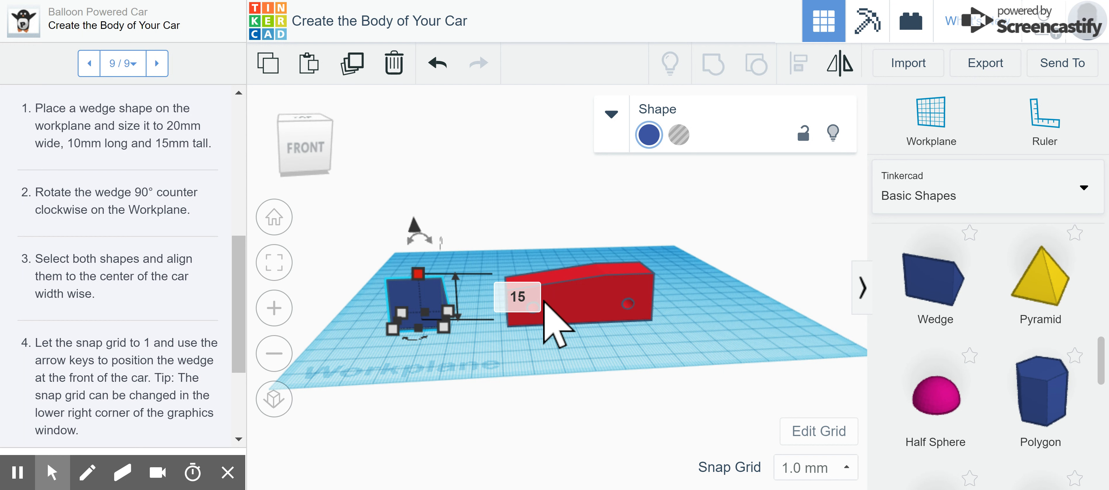
text(15)
key(Return)
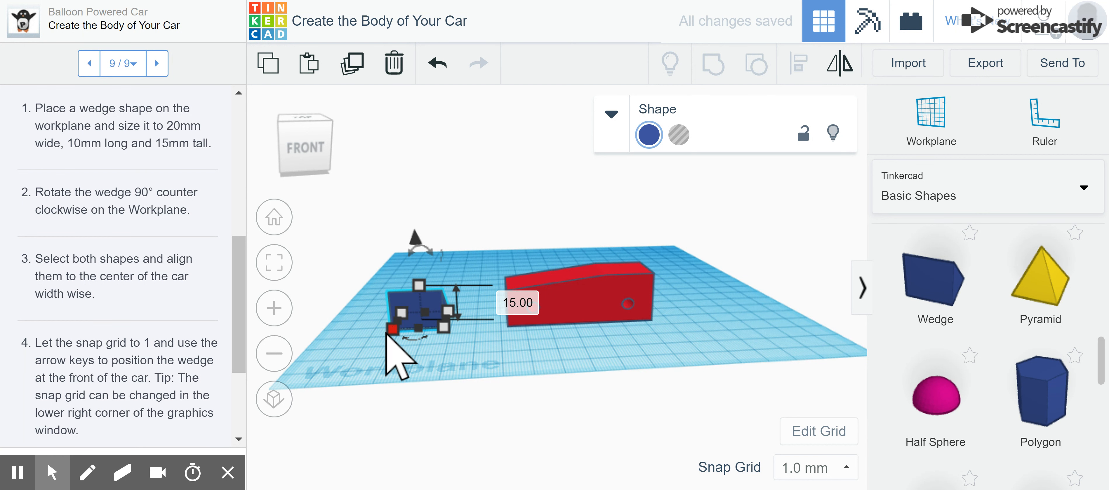
- Set the new wedge's front-to-back length to 10 mm
right_drag(351, 409, 649, 362)
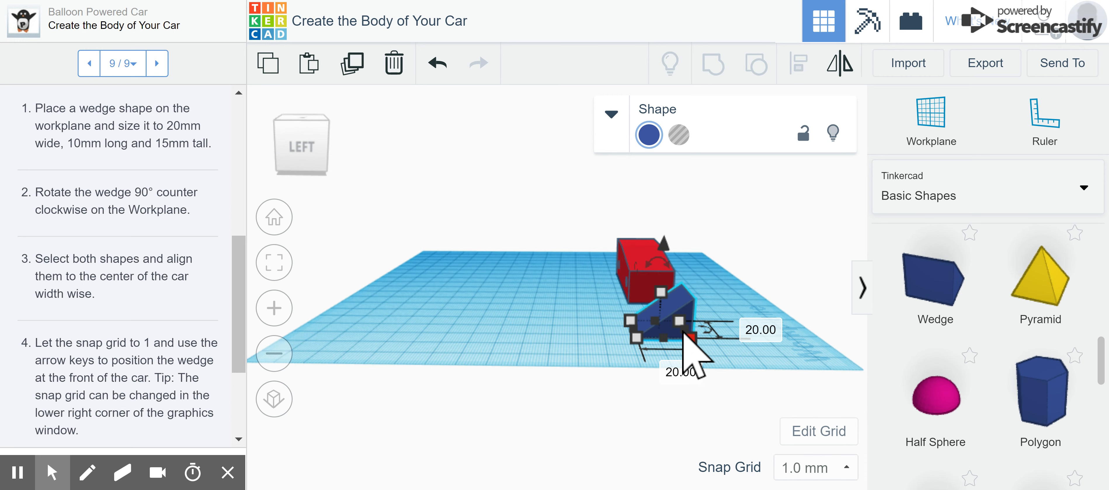
click(683, 377)
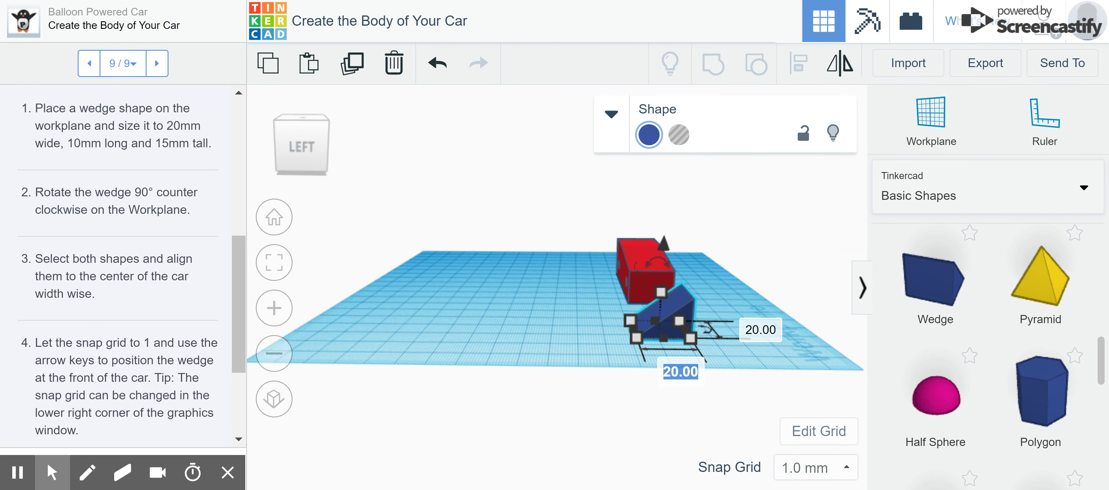
key(Return)
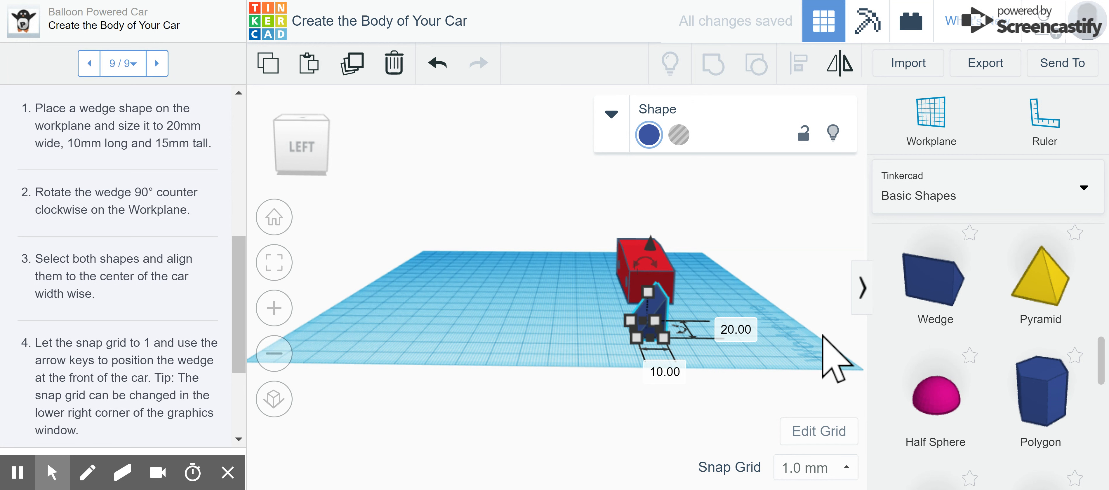
- Rotate the nose wedge by 90° on the workplane so its width runs across the car
right_drag(827, 336, 663, 344)
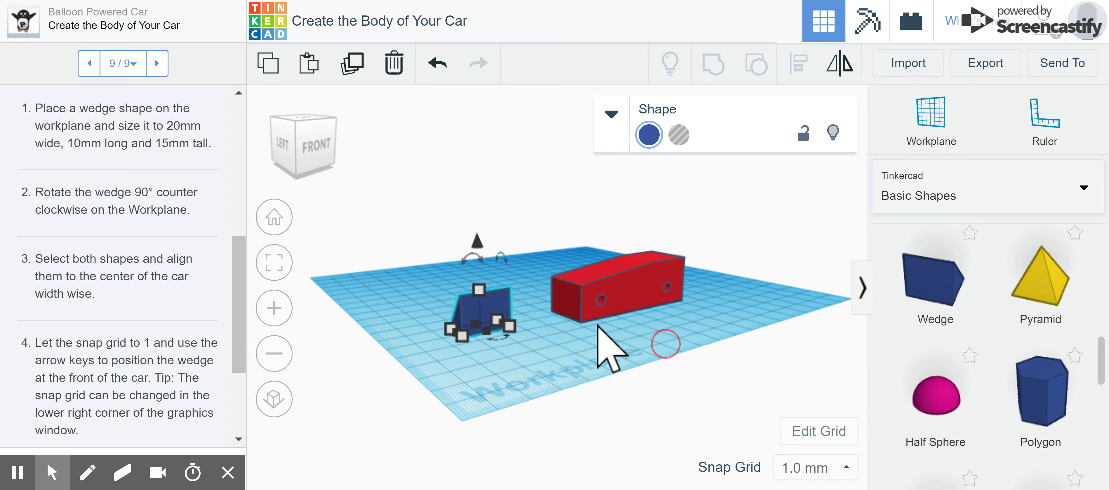
click(508, 343)
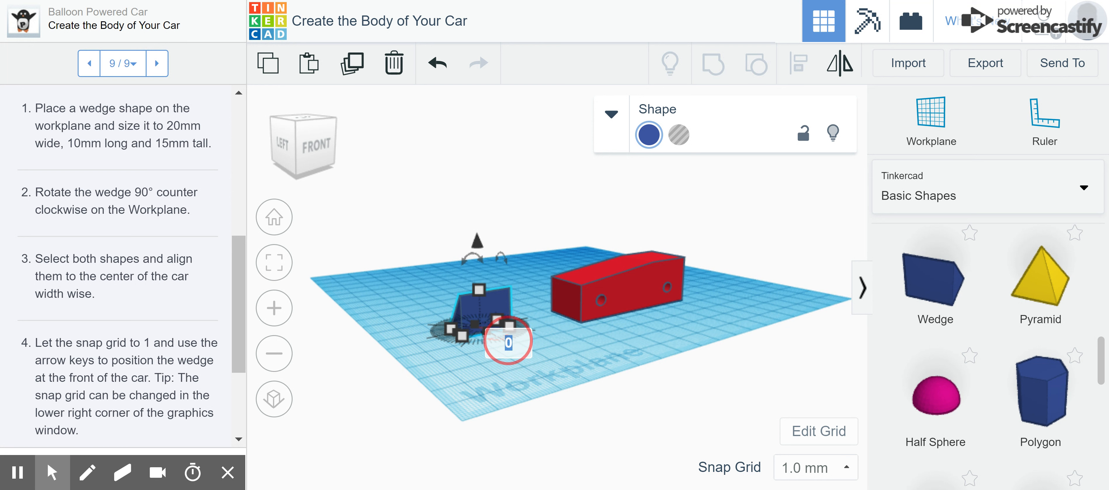
text(90)
key(Return)
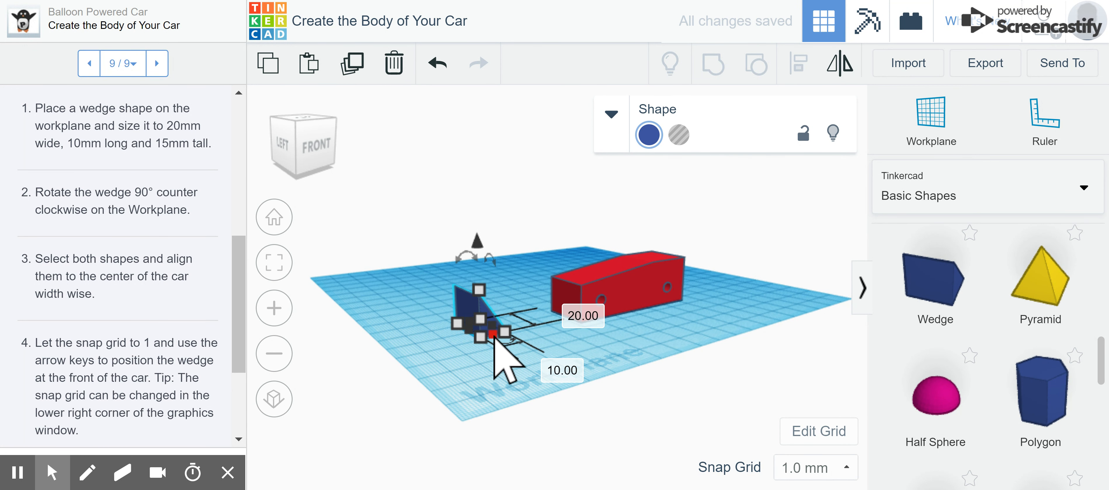
click(515, 343)
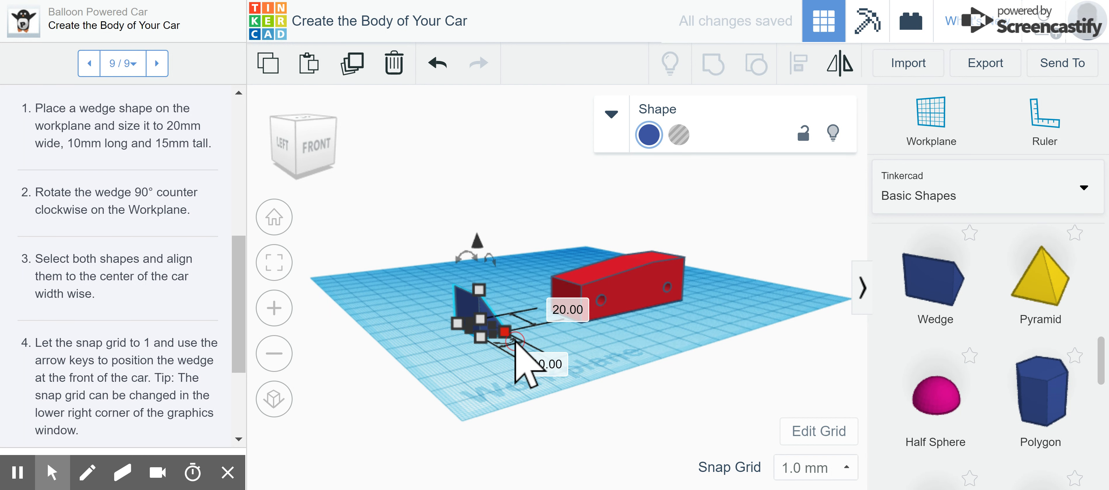
click(498, 345)
drag(502, 343, 478, 344)
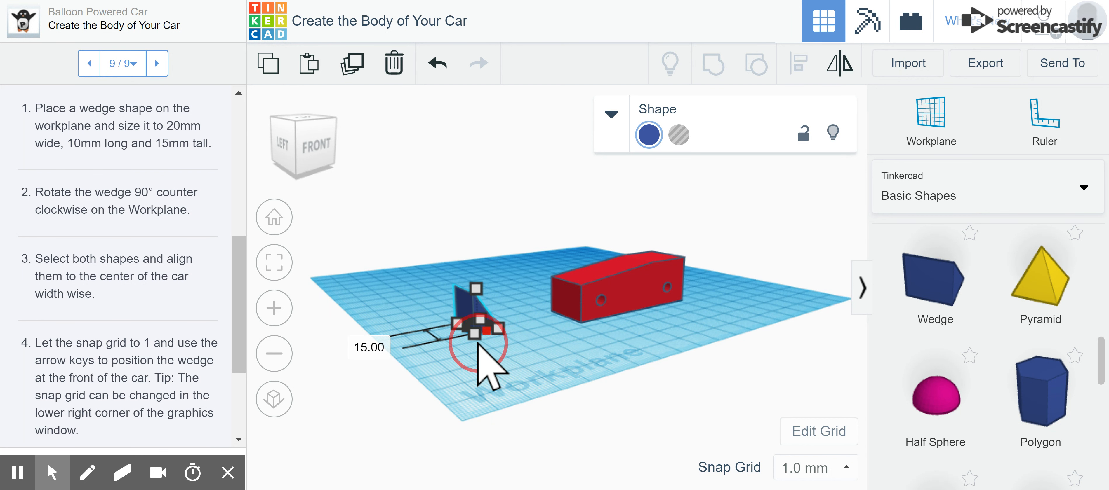
click(436, 63)
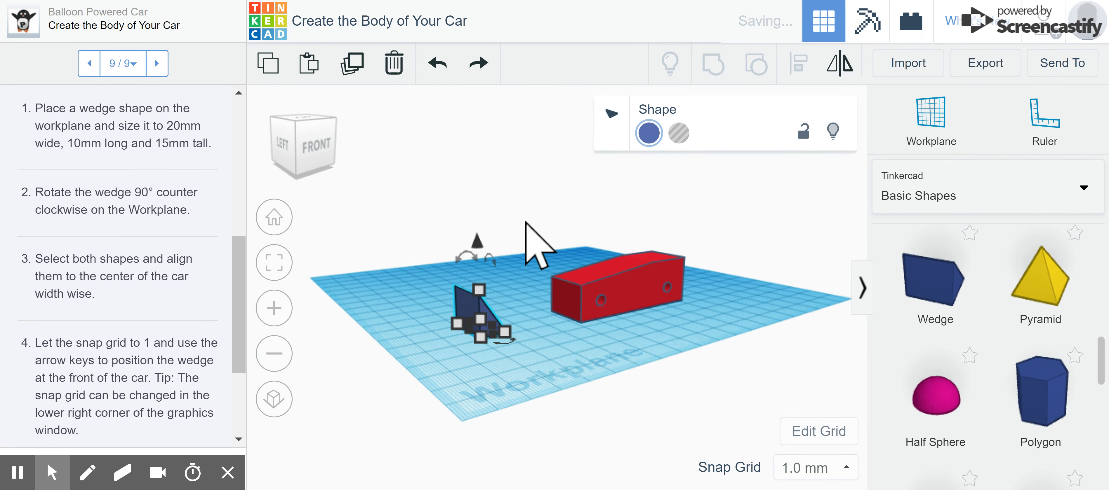
- Turn the nose wedge by -180° on the workplane so its slope faces away from the car body
right_drag(536, 326, 483, 384)
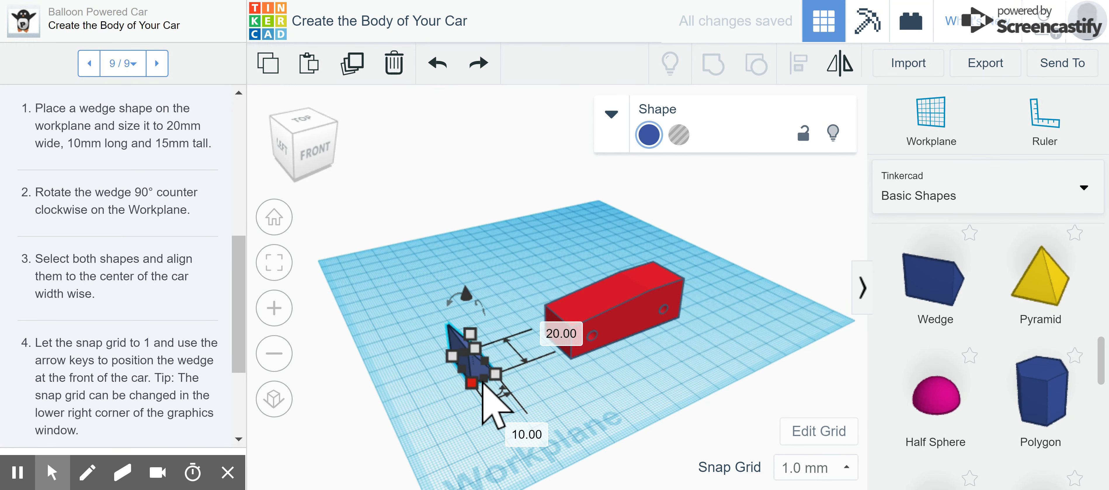
click(490, 397)
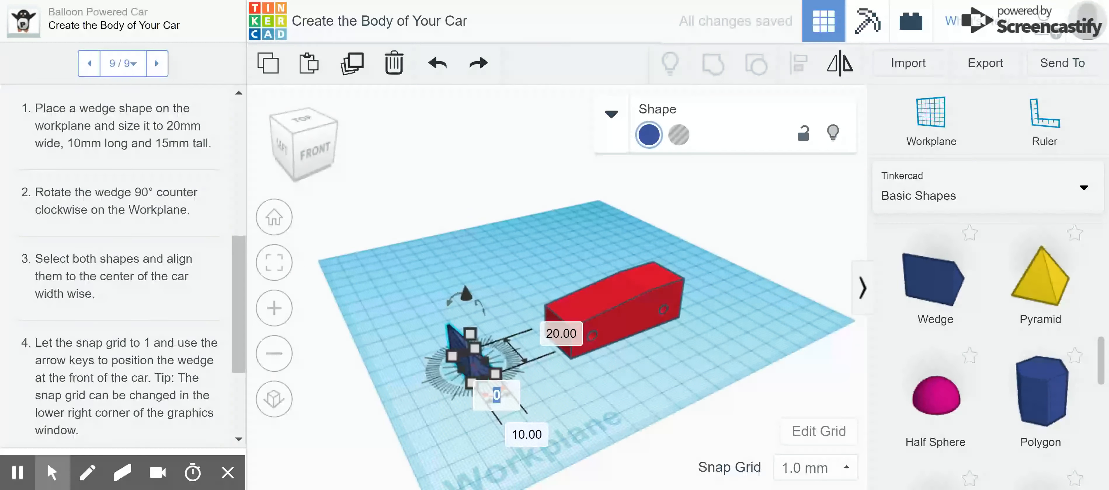
text(-90)
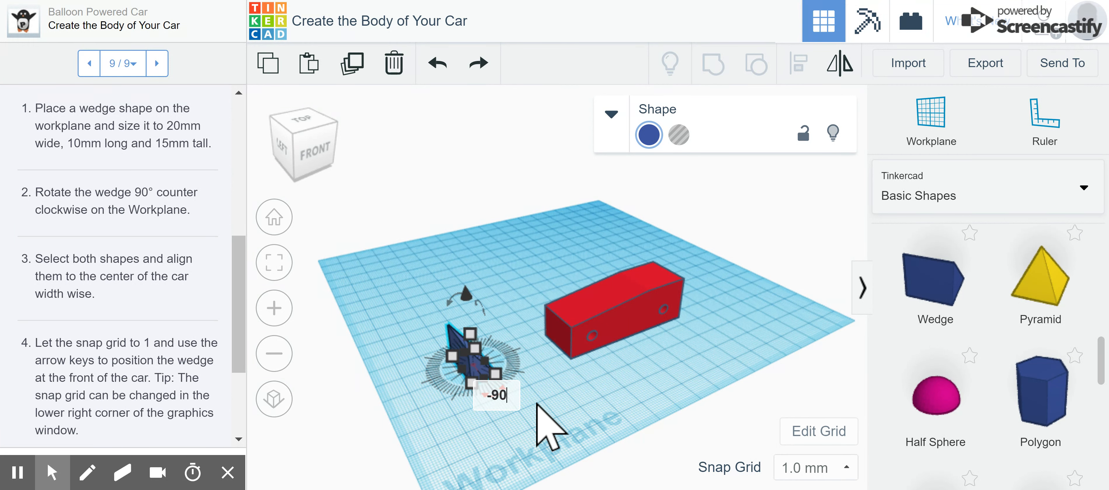
key(Return)
click(517, 349)
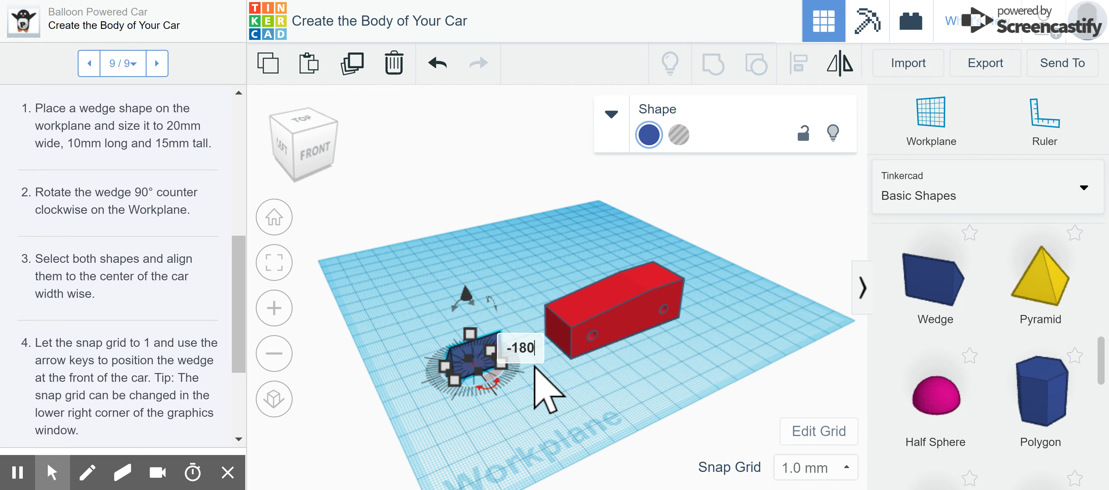
text(-180)
key(Return)
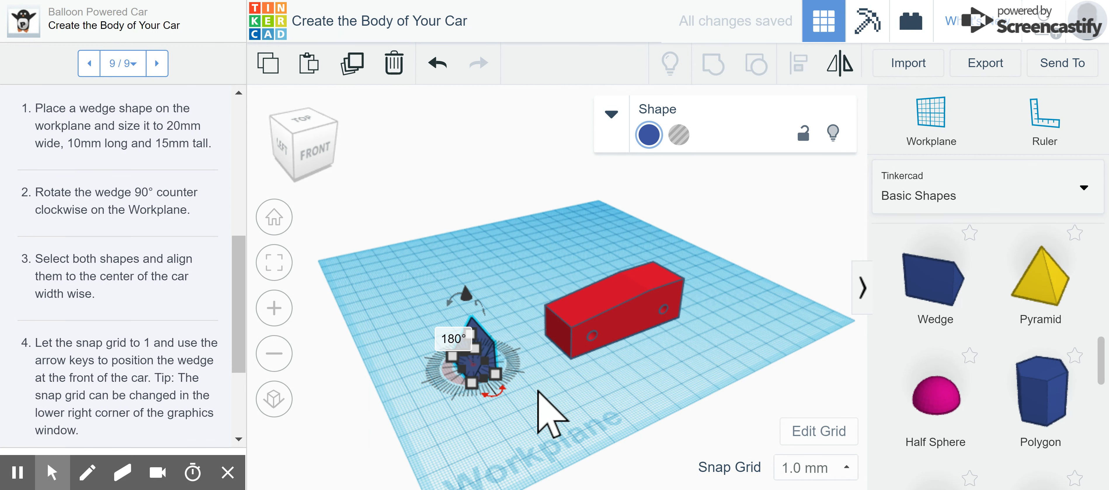
click(617, 391)
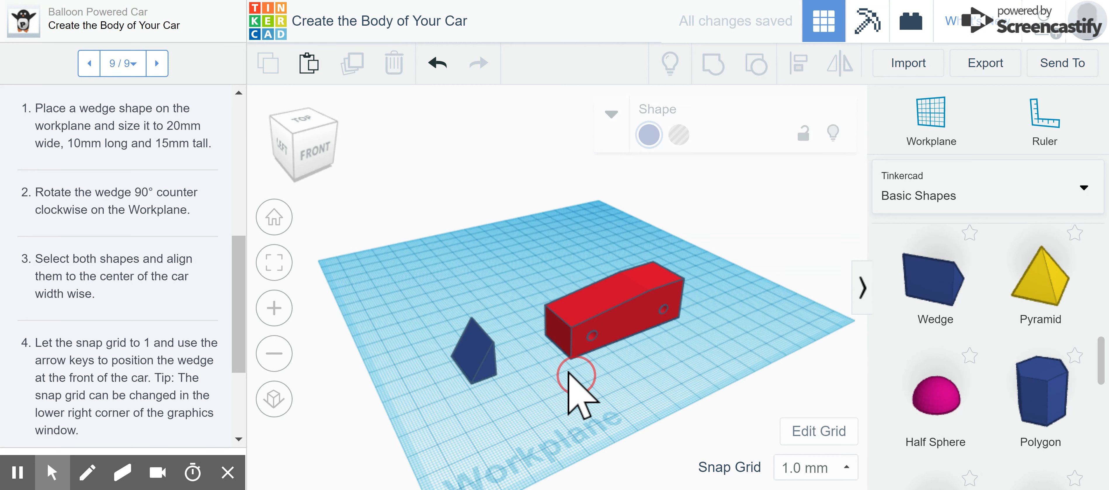
- Select the nose wedge and car body and align the wedge to the car's front end, using the body as the alignment reference
drag(429, 316, 631, 425)
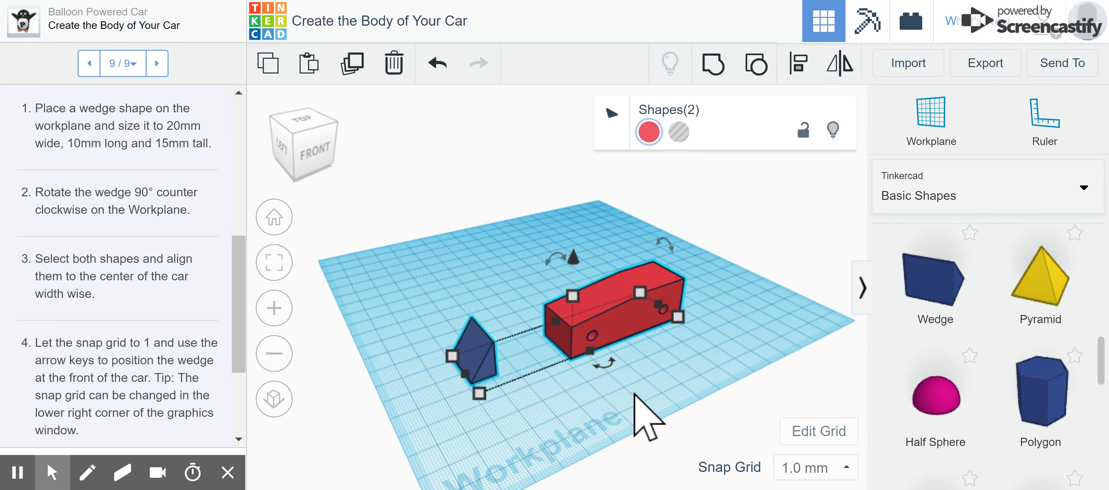
click(798, 64)
right_drag(706, 383, 641, 371)
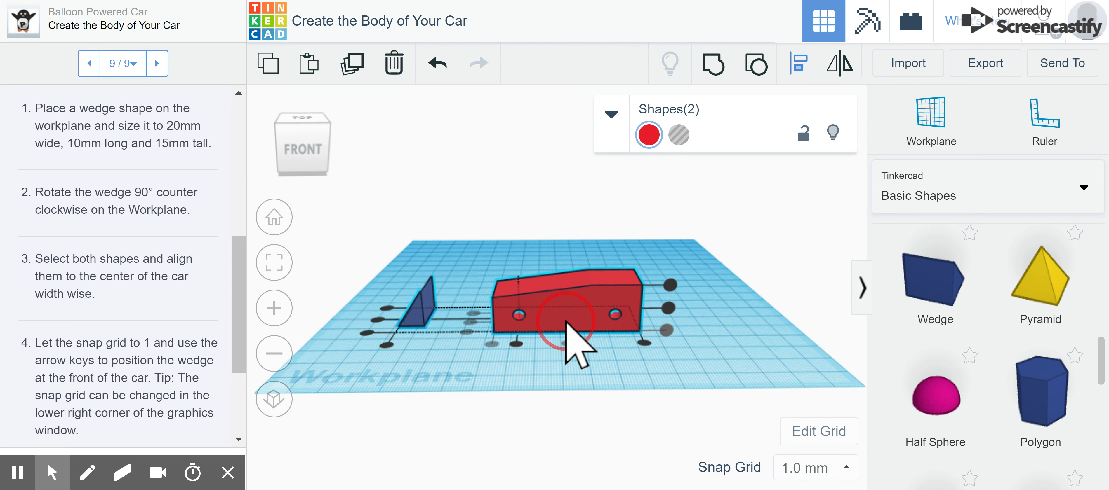
click(565, 321)
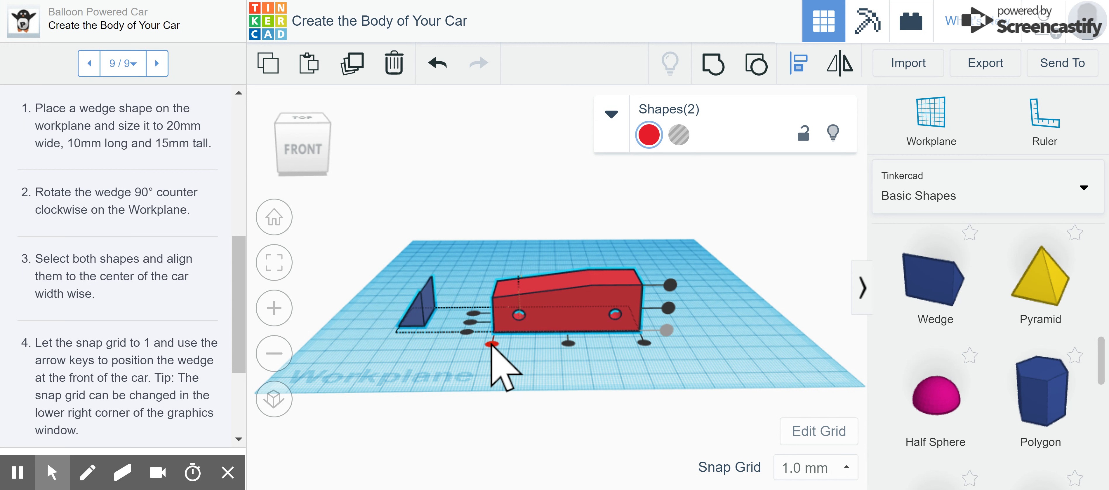
click(491, 345)
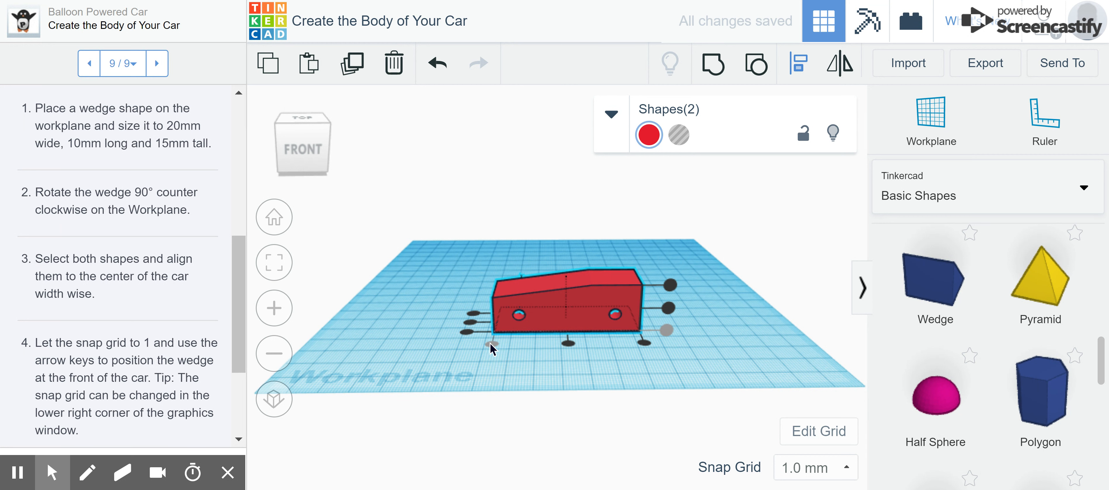
- Undo the nudges and the front-end alignment so the nose wedge sits apart from the car body again
key(Left)
key(Left)
key(Left)
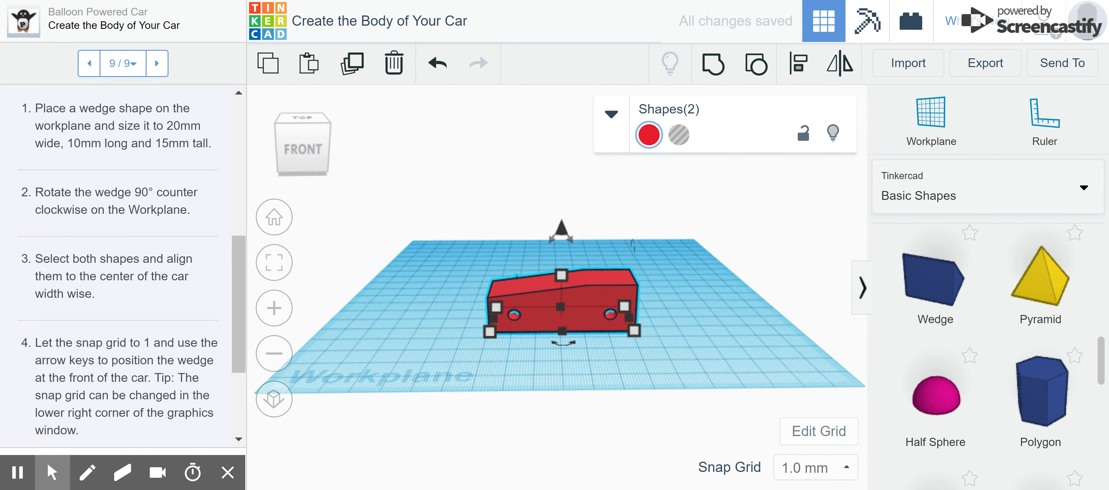
click(438, 64)
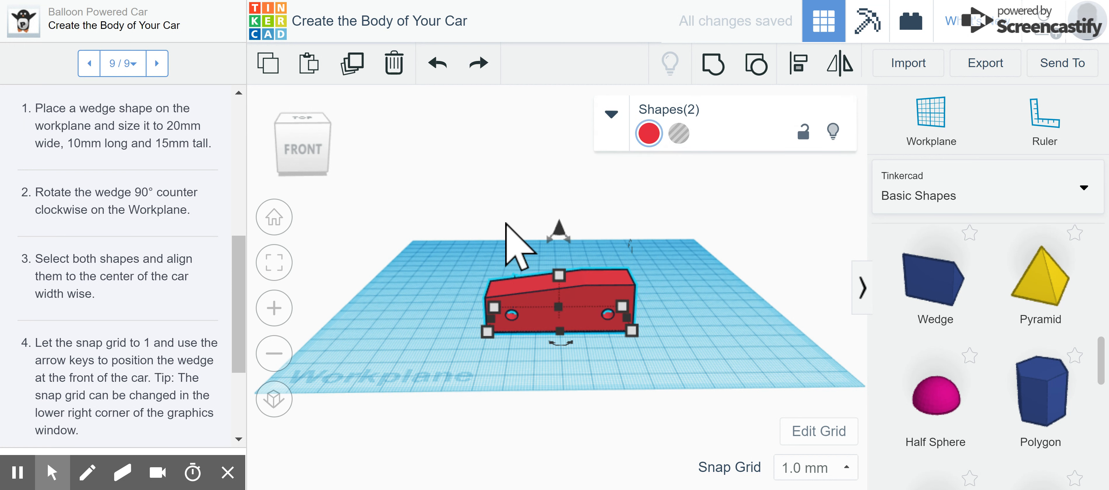
click(437, 64)
click(437, 63)
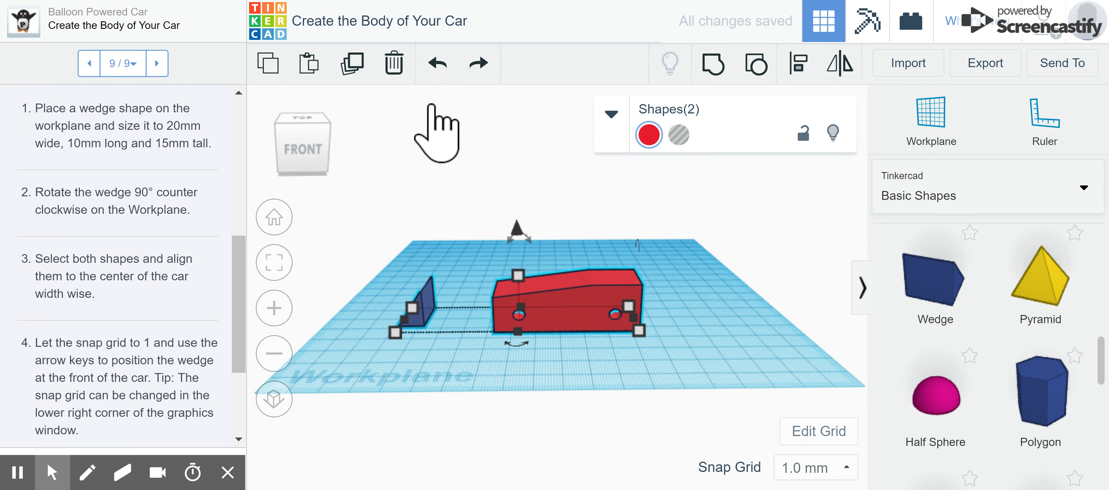
- Select the nose wedge and car body together and align them to the center of the car's width
drag(371, 258, 627, 415)
click(798, 62)
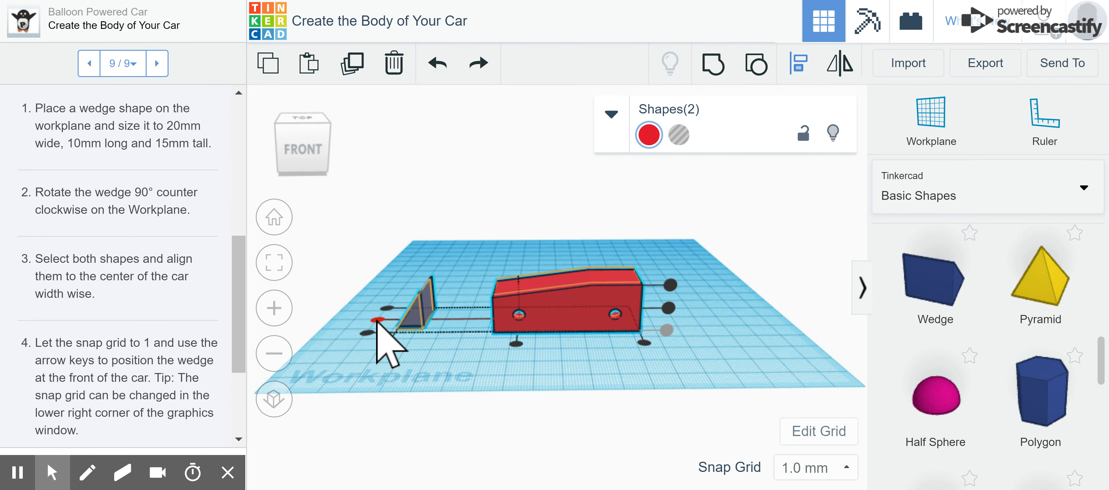
click(375, 321)
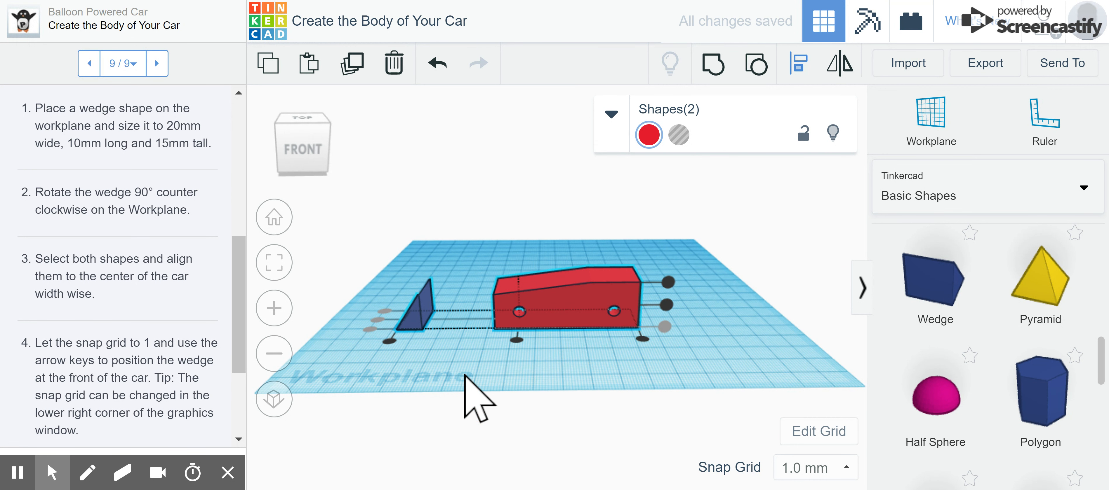
click(458, 403)
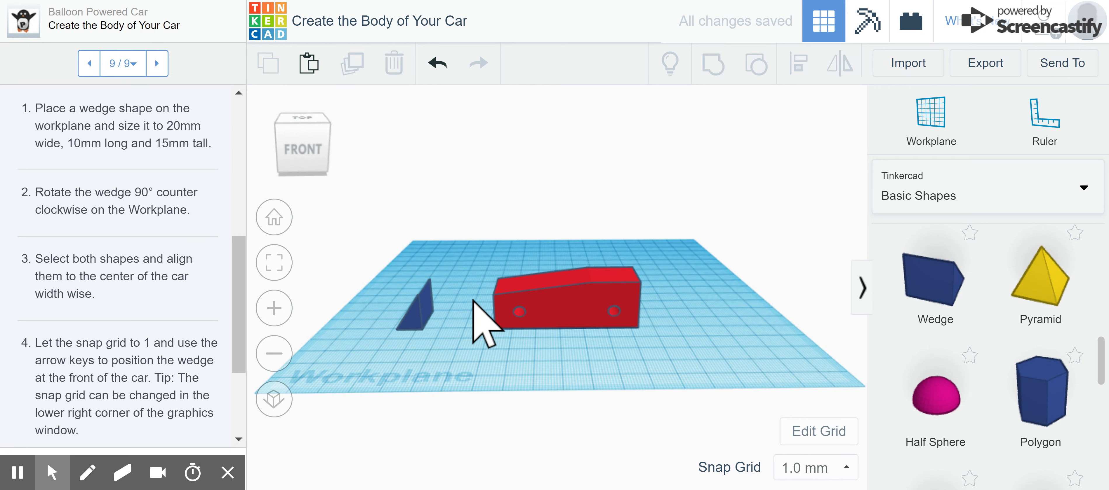
- Set a temporary workplane on the car's front face, drop the nose wedge onto it, and restore the base workplane
right_drag(489, 344, 591, 372)
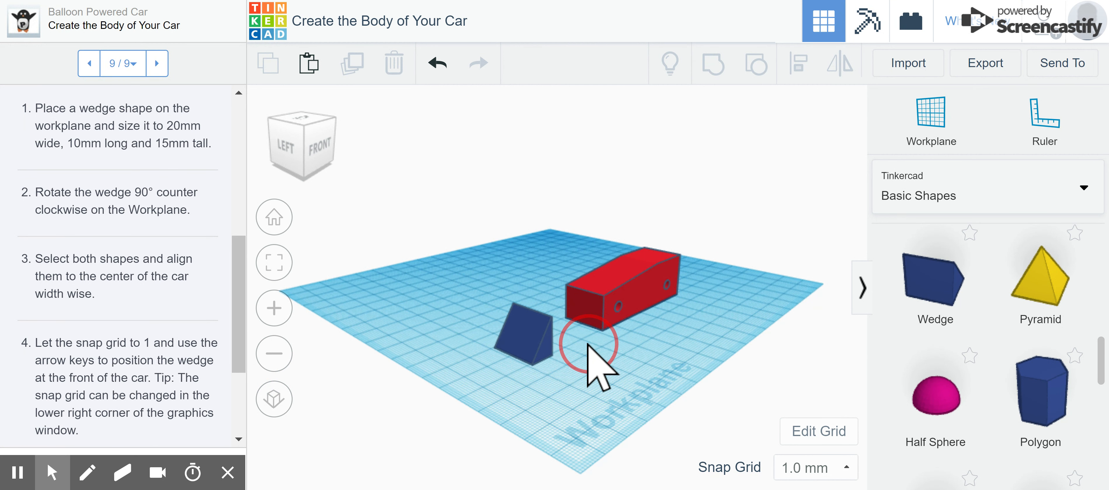
click(931, 122)
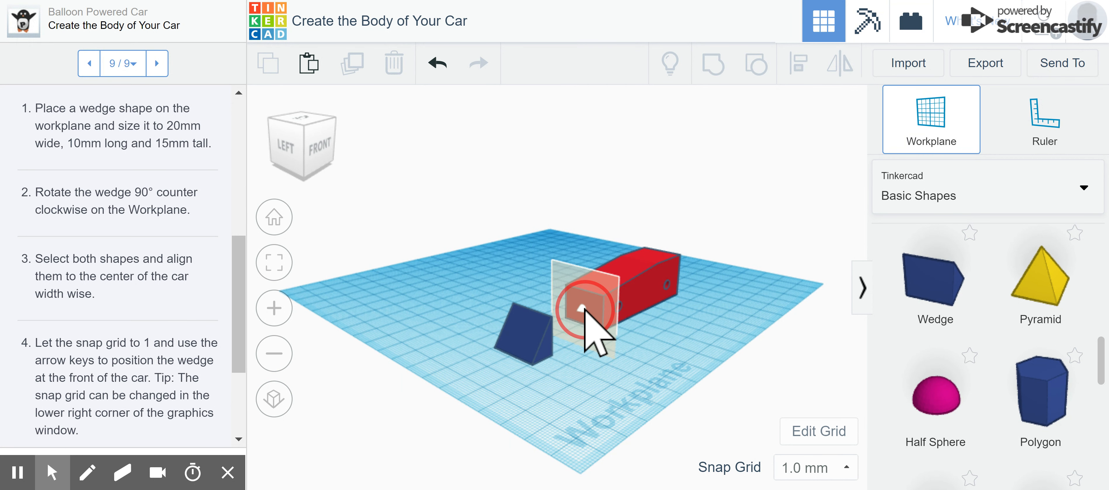
click(584, 308)
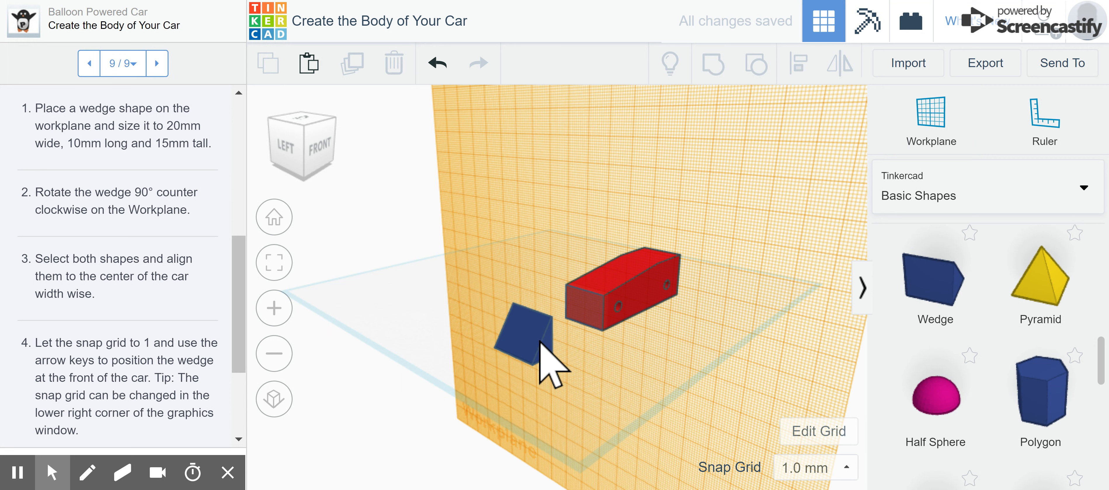
click(547, 338)
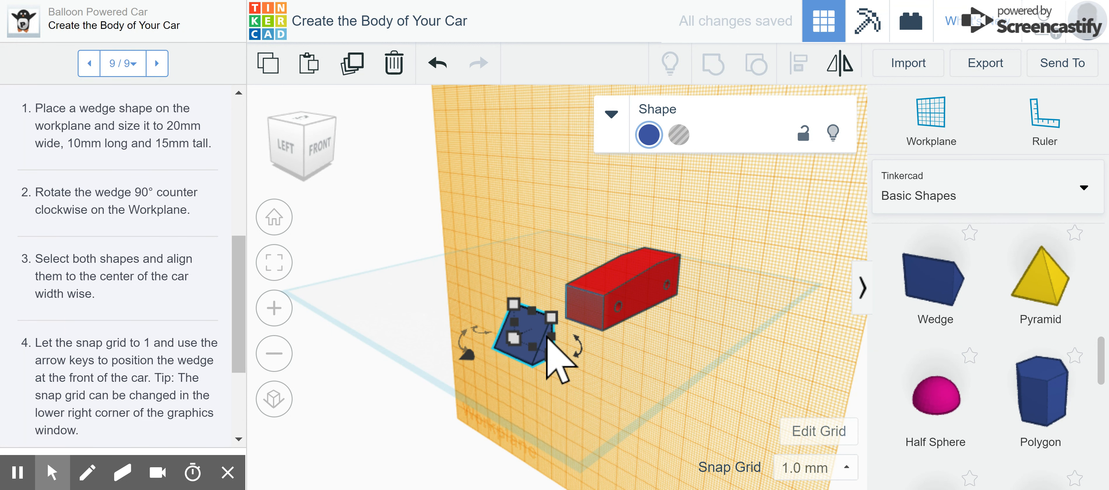
key(d)
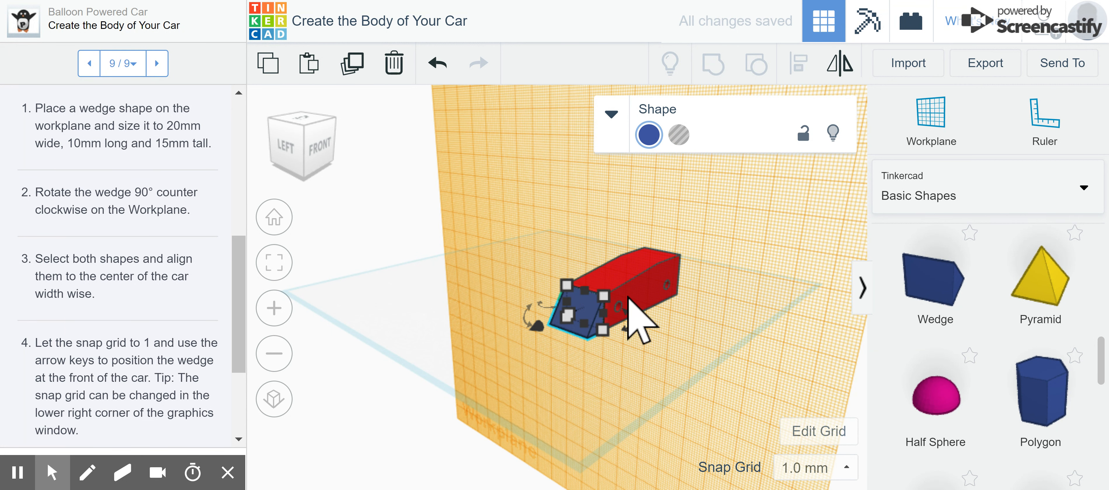
click(878, 182)
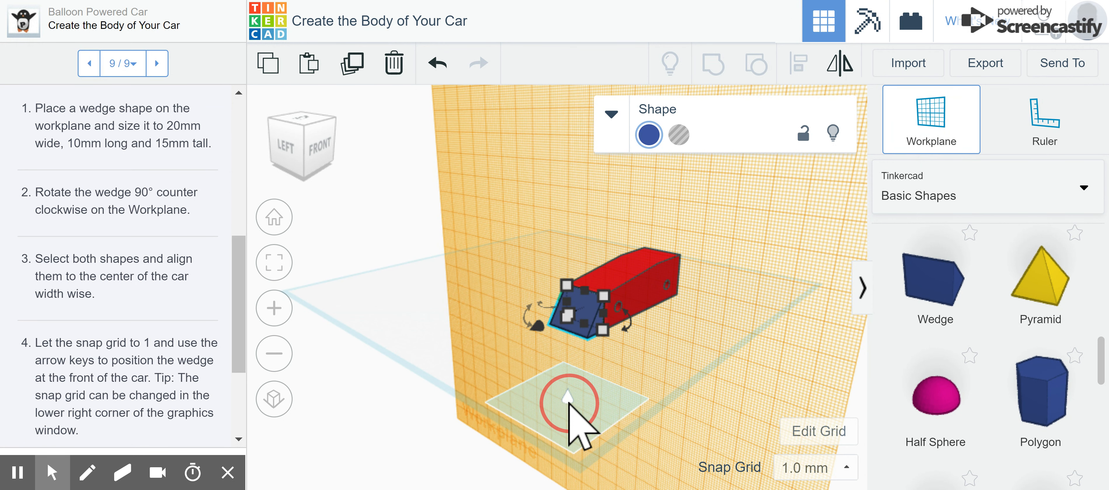
click(569, 403)
- Select both the nose wedge and the car body and group them into a single shape
right_drag(744, 298, 546, 302)
drag(464, 238, 713, 336)
click(714, 68)
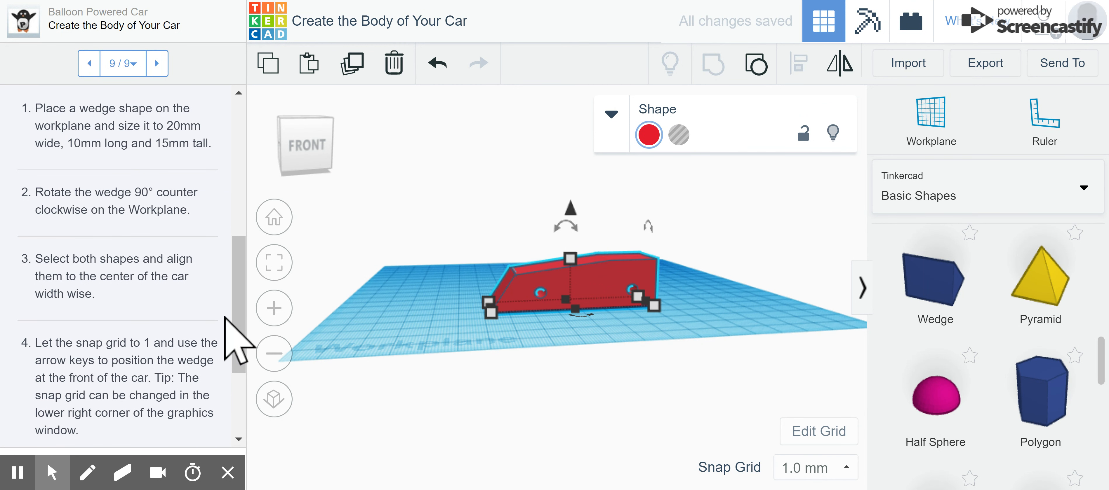
- Check the remaining instructions of lesson step 9 and advance to complete the car body lesson
drag(235, 268, 258, 334)
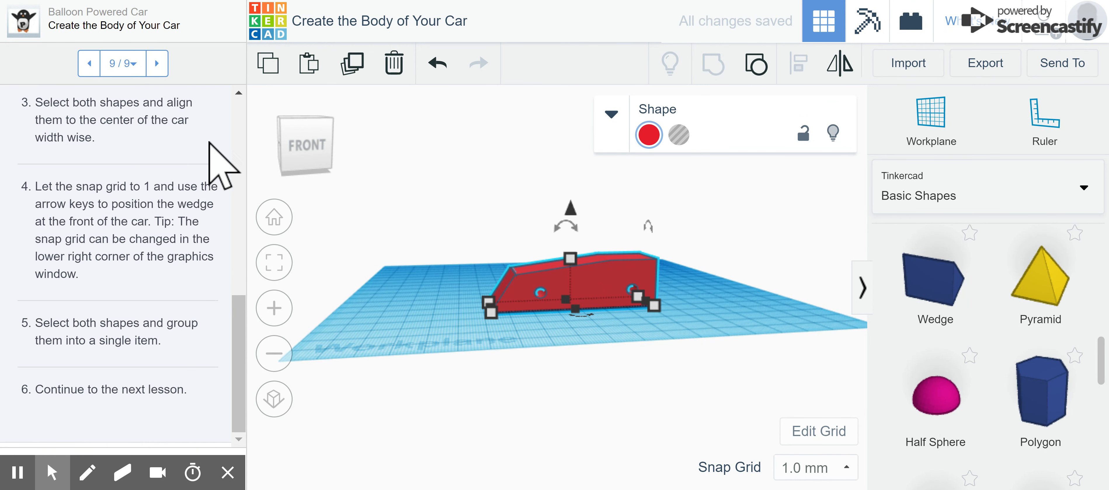
click(160, 65)
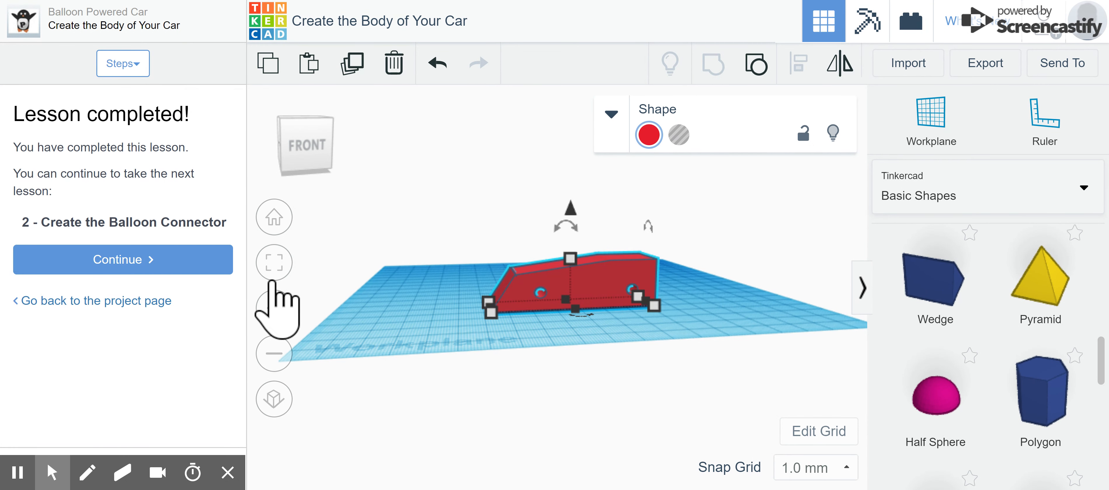